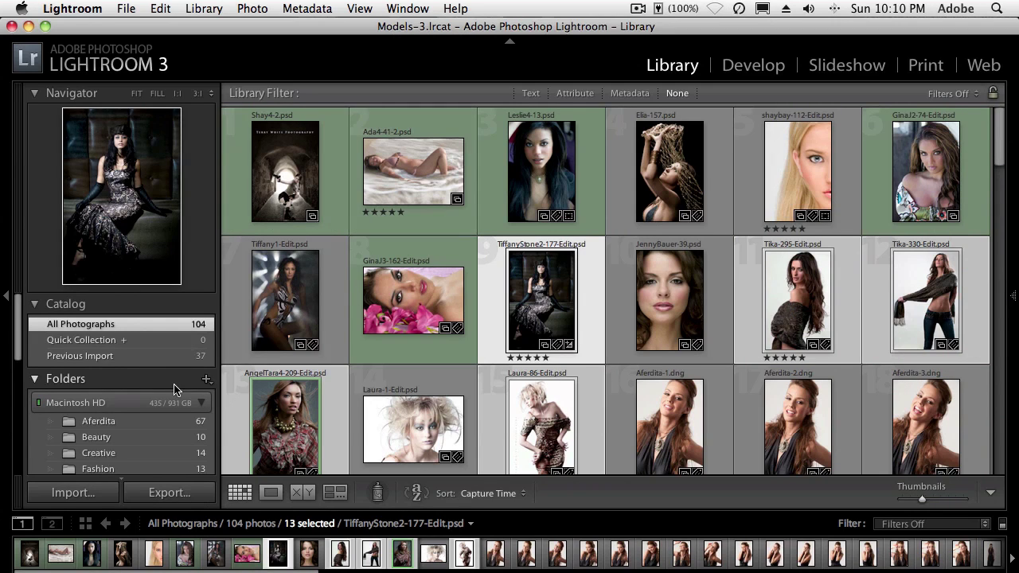
Step: Open the Beauty Portfolio collection so the grid shows only its 10 photos, deselected
scroll(175, 386, "down", 5)
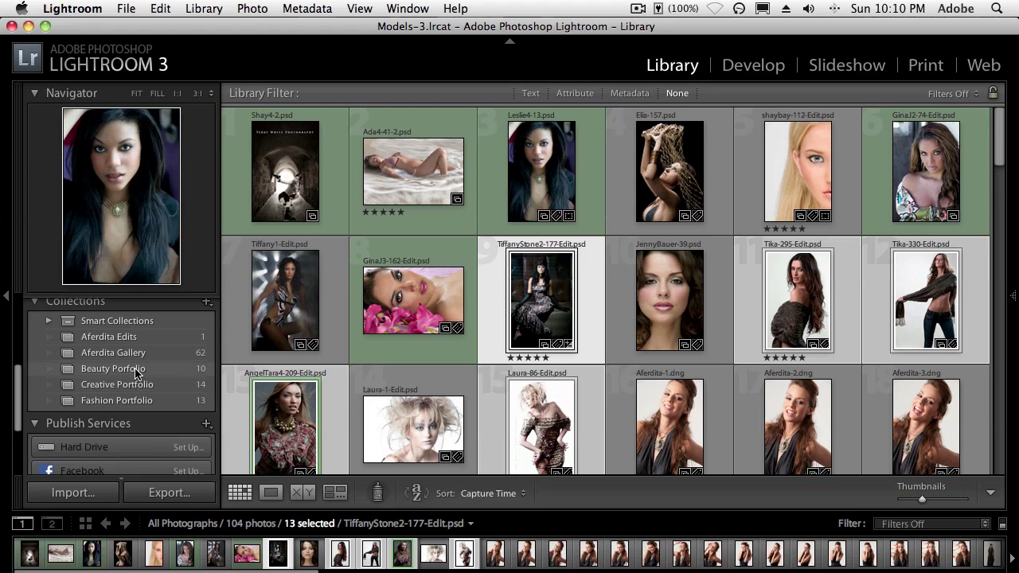
left_click(136, 371)
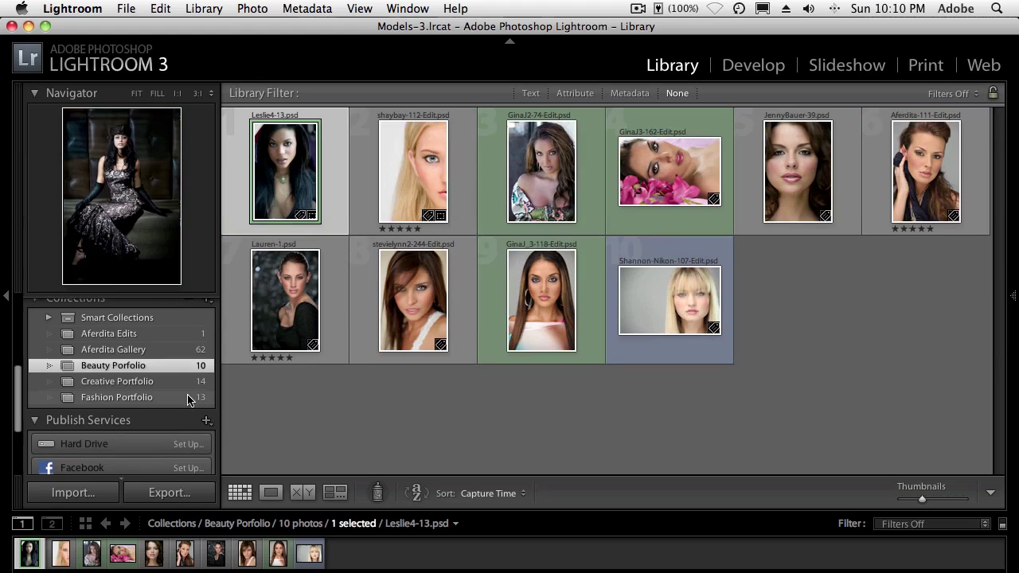
scroll(189, 400, "down", 3)
left_click(267, 403)
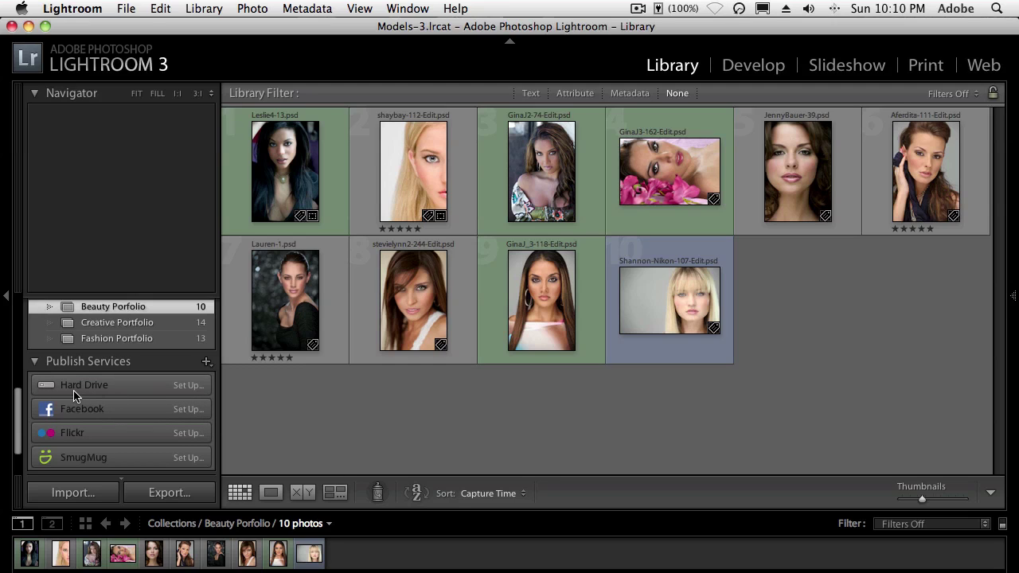
key("alt")
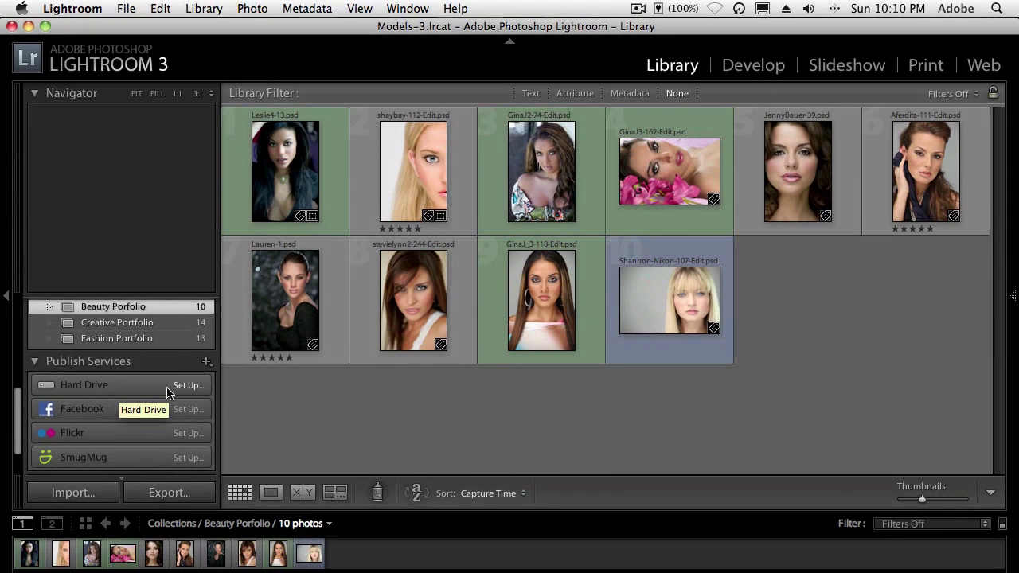
Step: Set up a new Hard Drive publish service with the description 'iDevices'
left_click(188, 385)
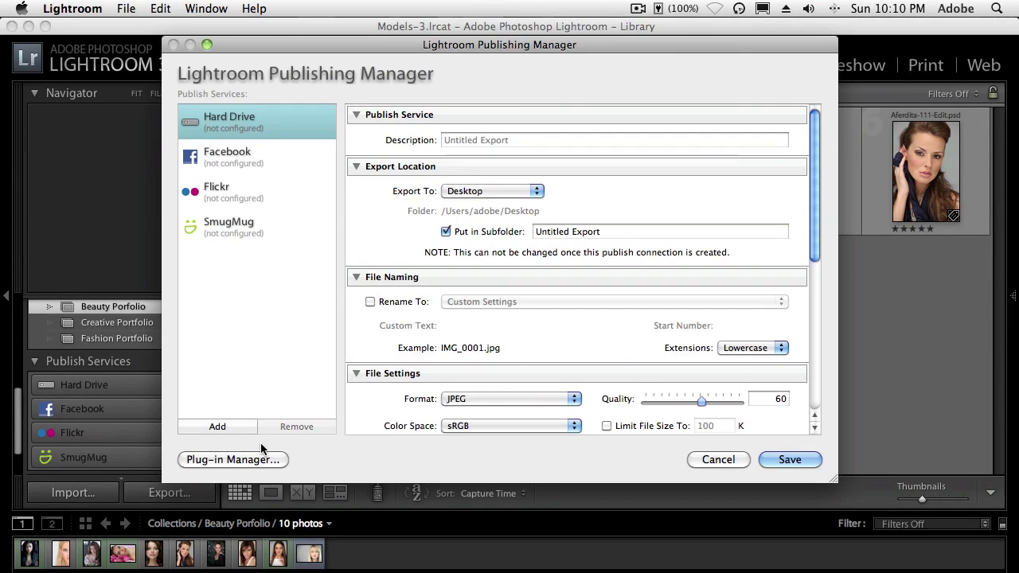
left_click(462, 142)
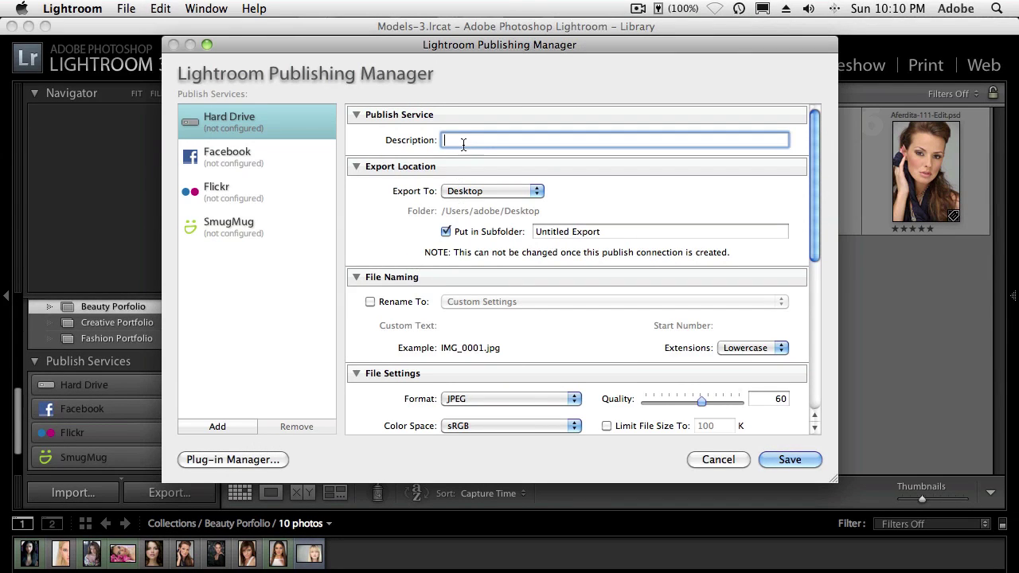
type("iDevices")
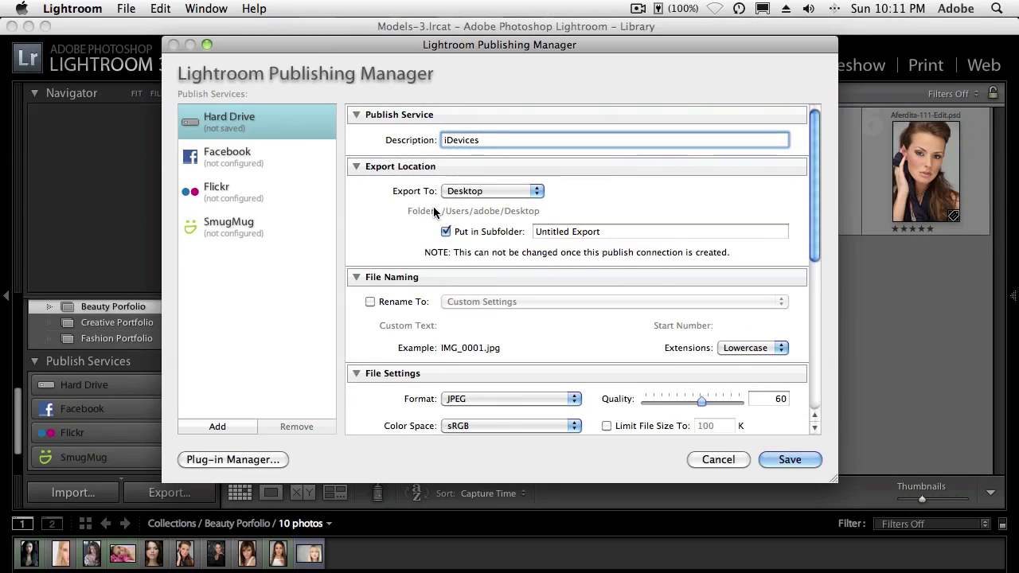
Step: Export to the specific folder Pictures/iDevices with Put in Subfolder turned off
left_click(478, 191)
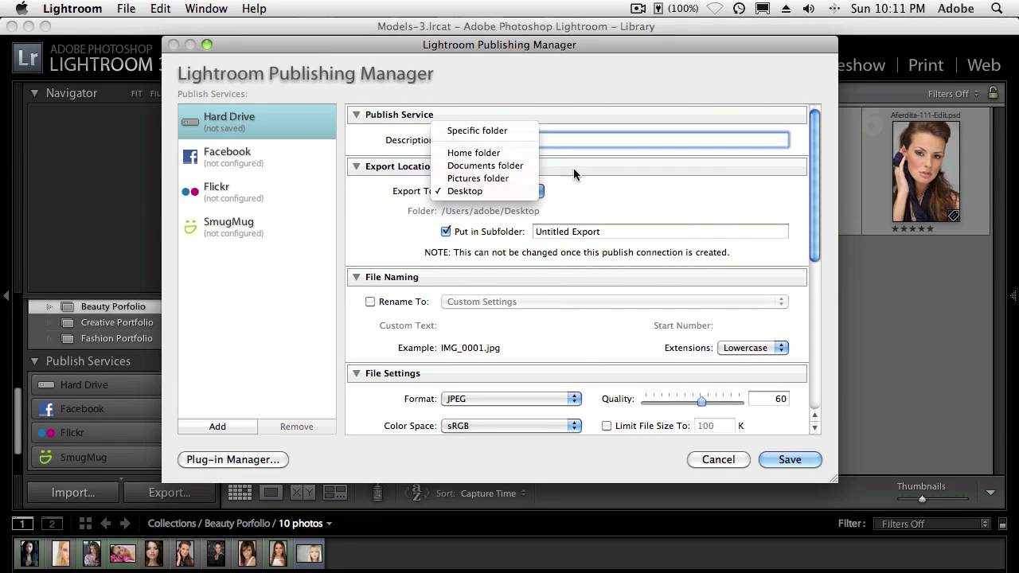
left_click(493, 130)
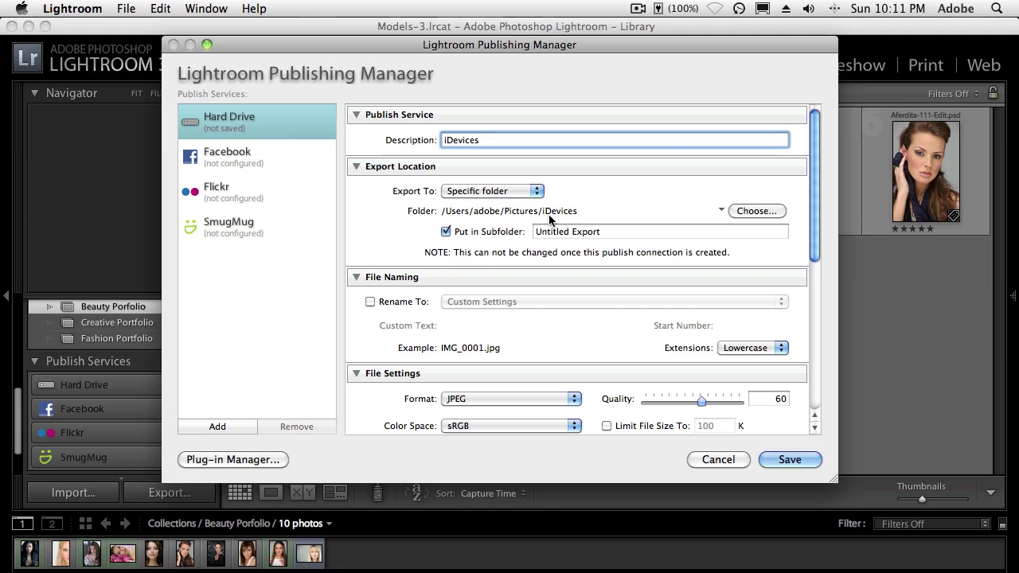
left_click(753, 211)
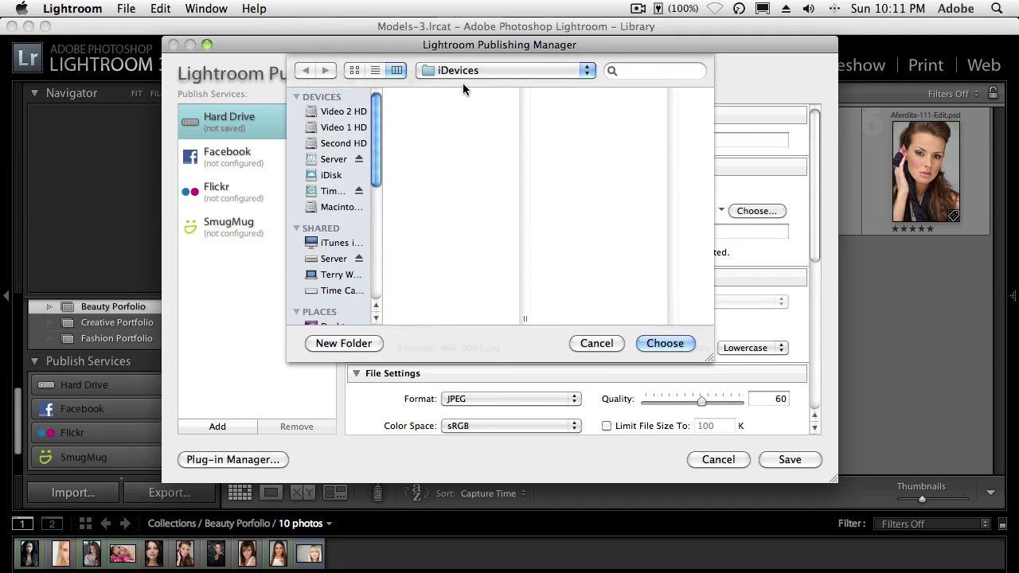
left_click(463, 71)
left_click(455, 86)
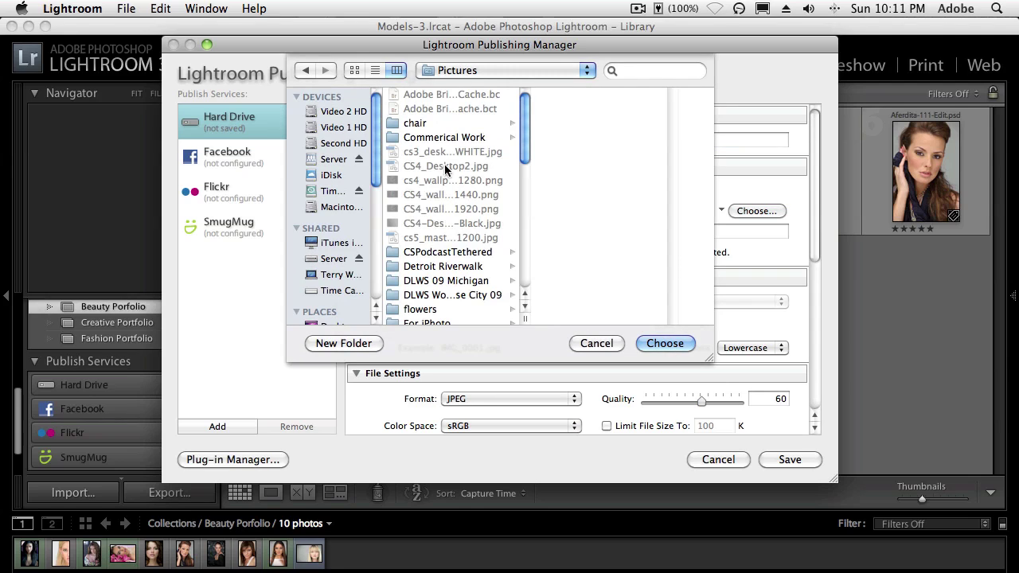
scroll(424, 296, "down", 5)
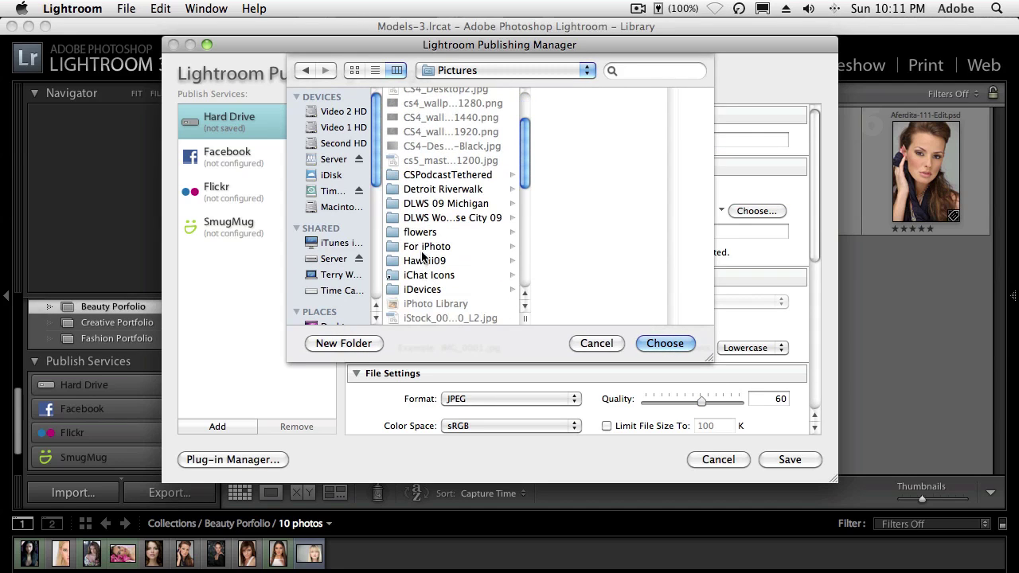
left_click(424, 291)
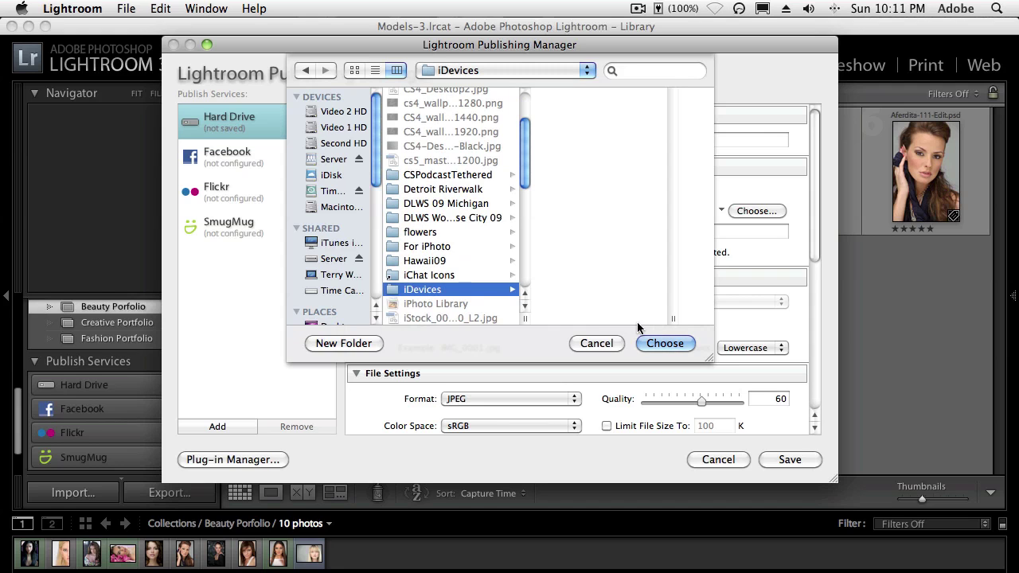
left_click(664, 343)
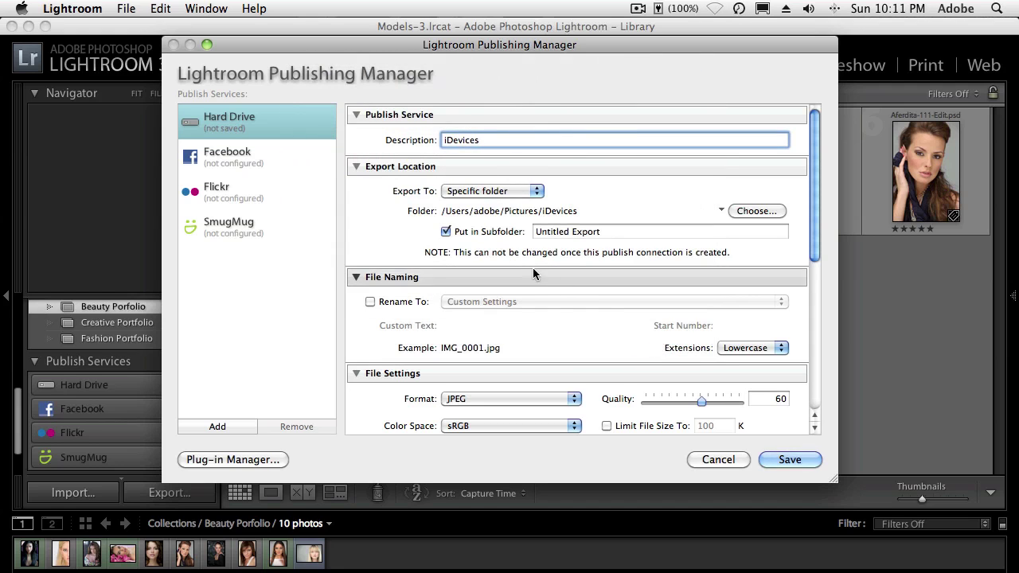
left_click(446, 231)
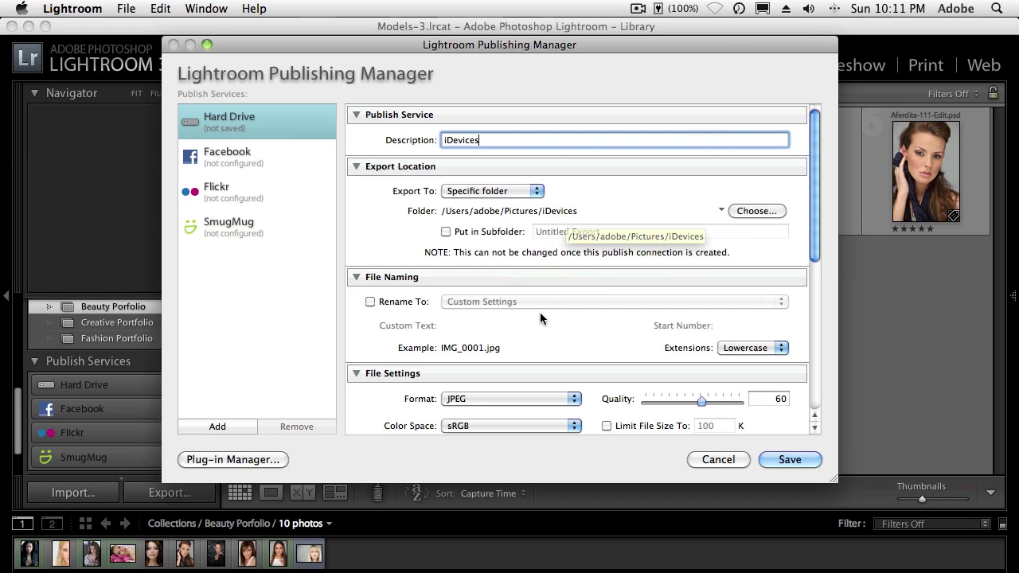
Step: Enable Rename To for published files in the File Naming section
scroll(541, 313, "down", 3)
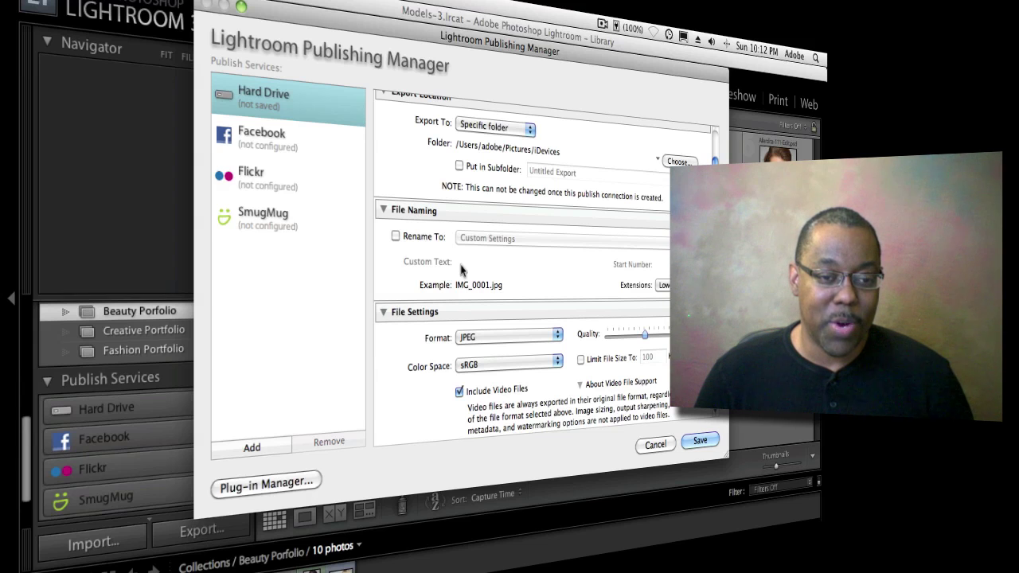
left_click(429, 244)
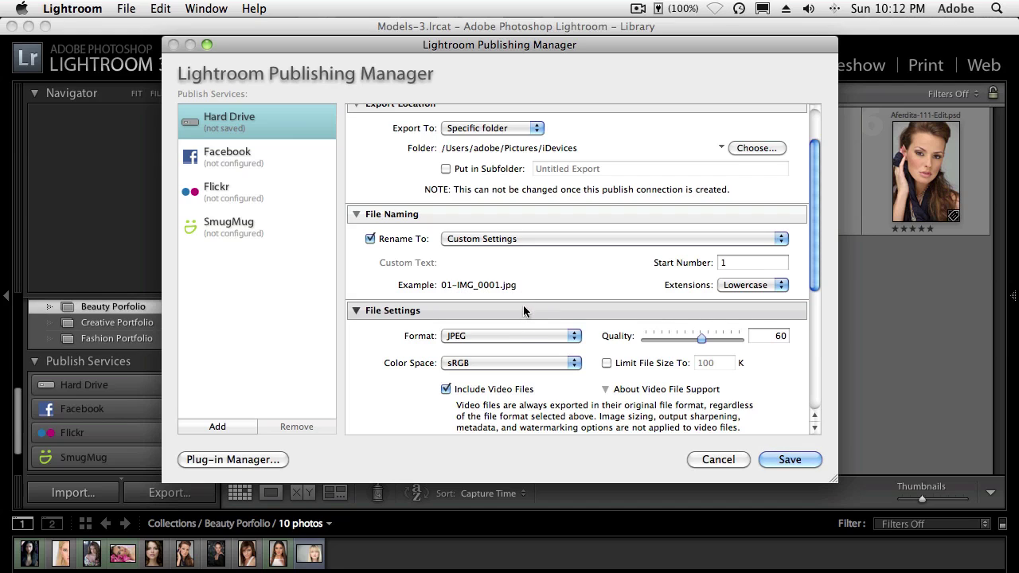
left_click(404, 239)
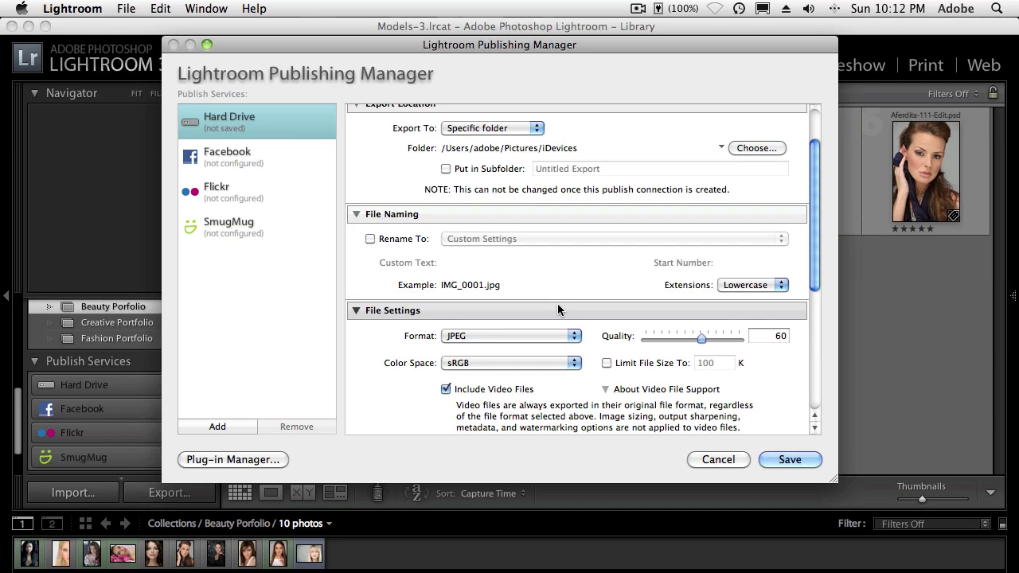
left_click(404, 241)
Step: Create a custom naming template 'Sequence # (01)-Filename', giving names like 01-IMG_0001.jpg
left_click(513, 239)
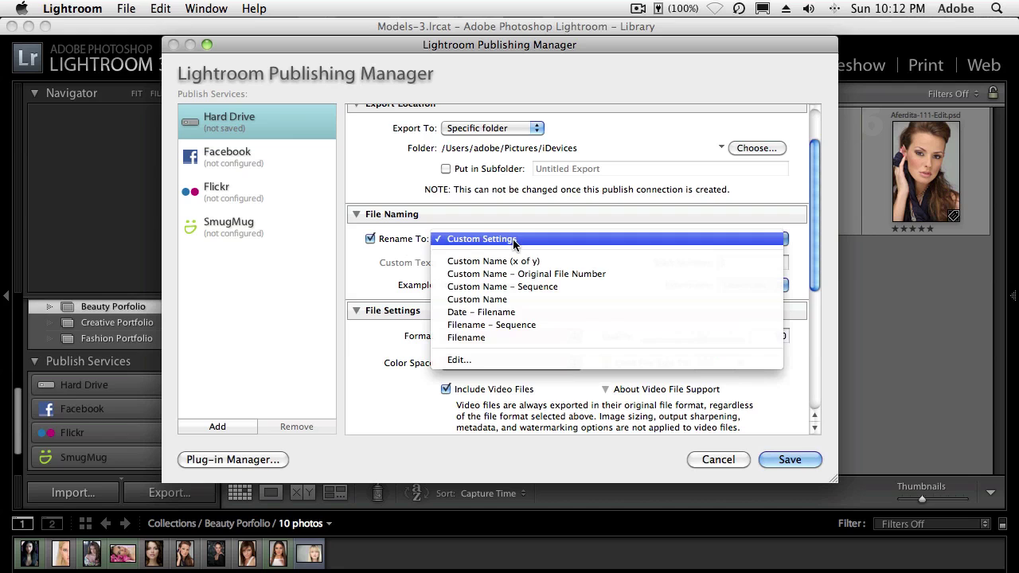
left_click(514, 361)
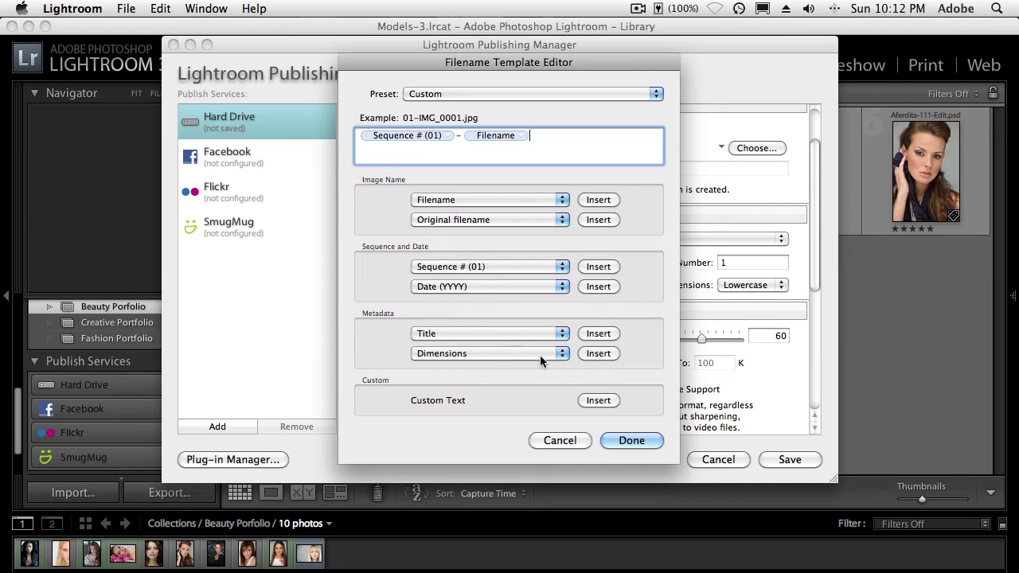
key("super+a")
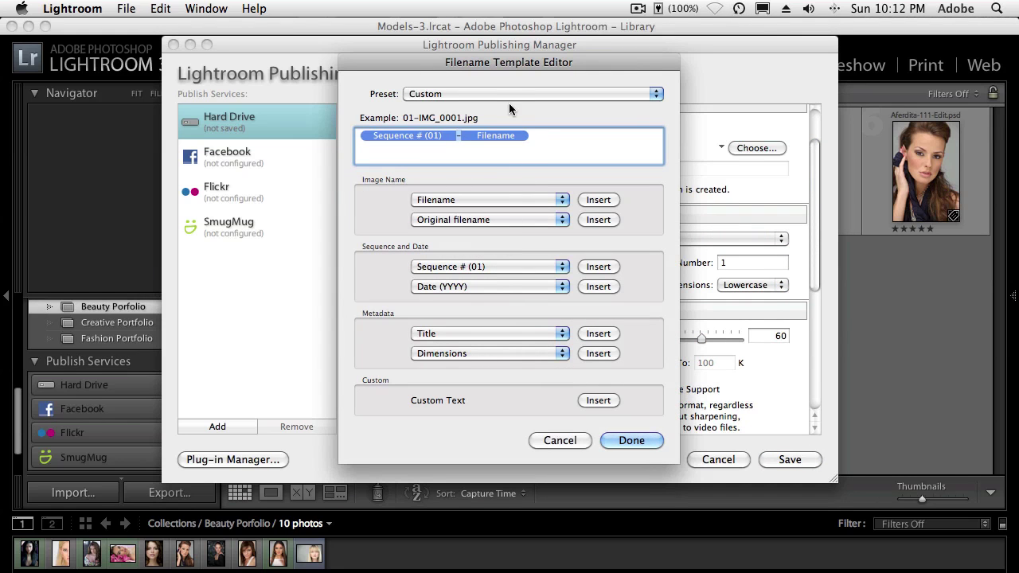
key("BackSpace")
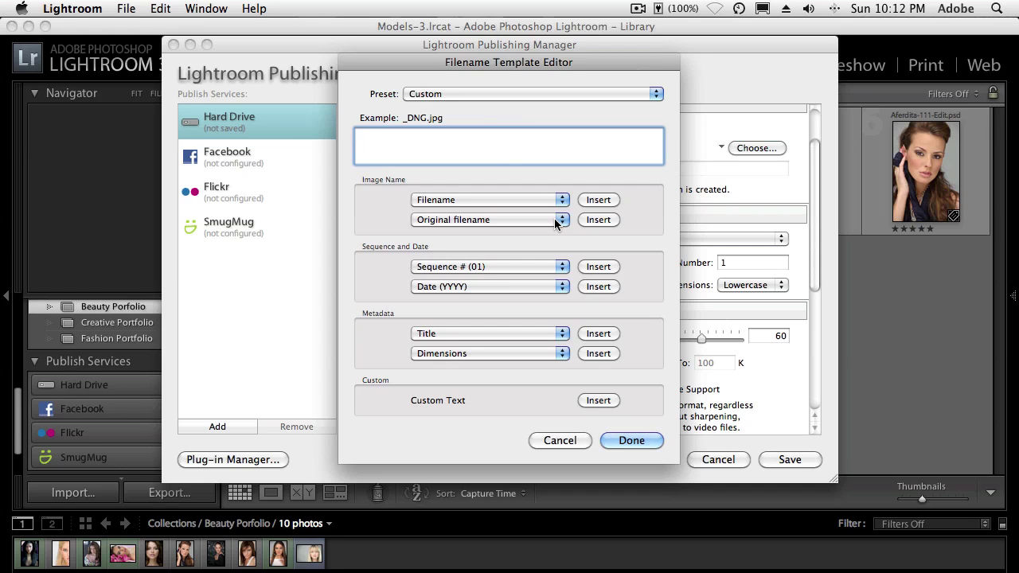
left_click(592, 266)
left_click(449, 140)
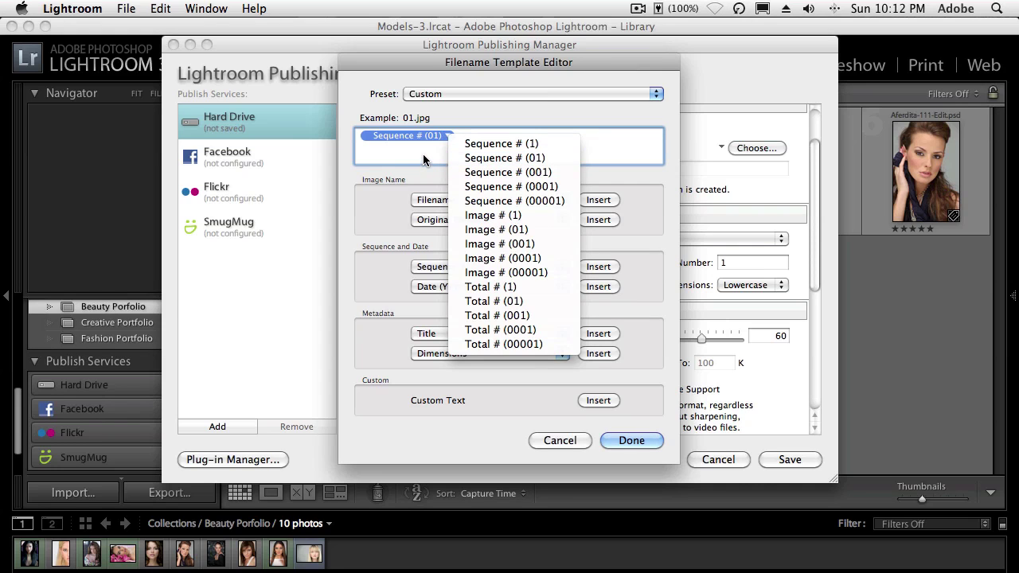
left_click(423, 158)
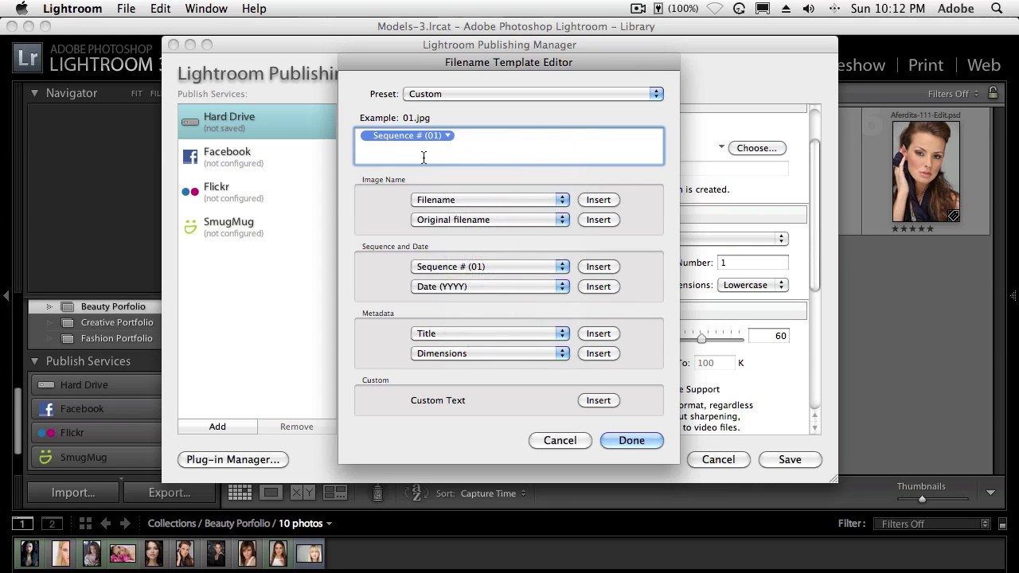
left_click(461, 136)
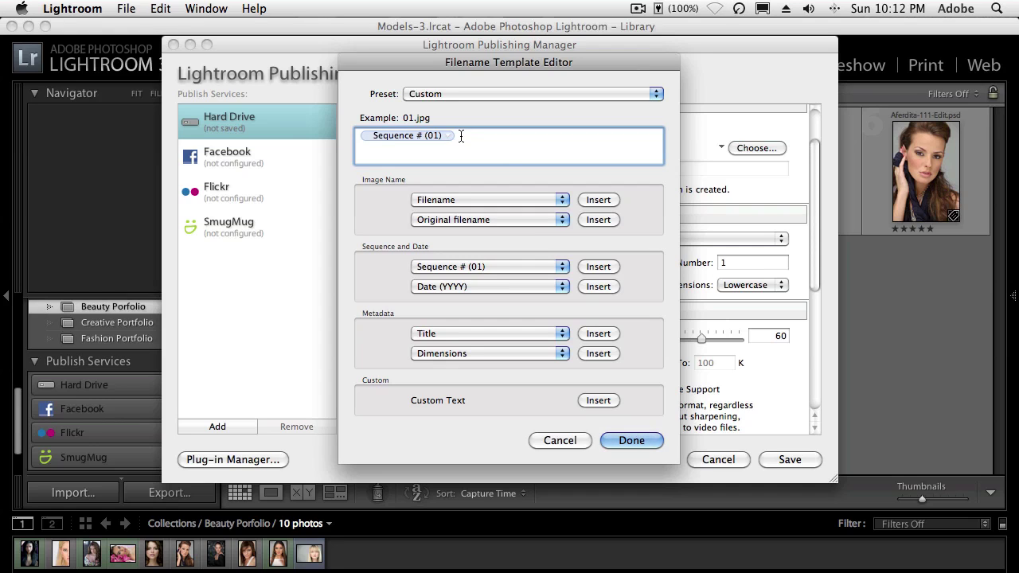
type("-")
left_click(587, 199)
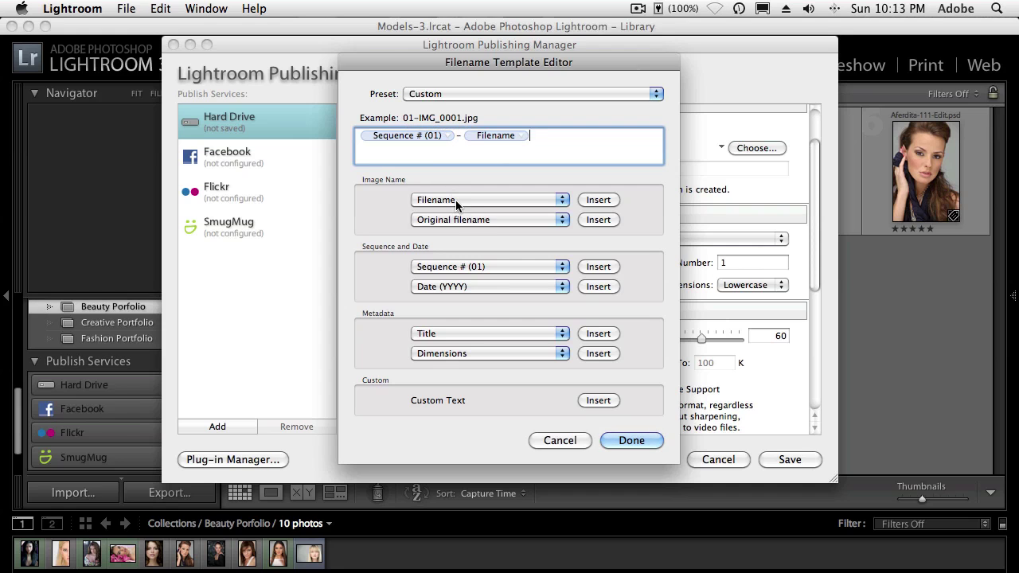
left_click(625, 439)
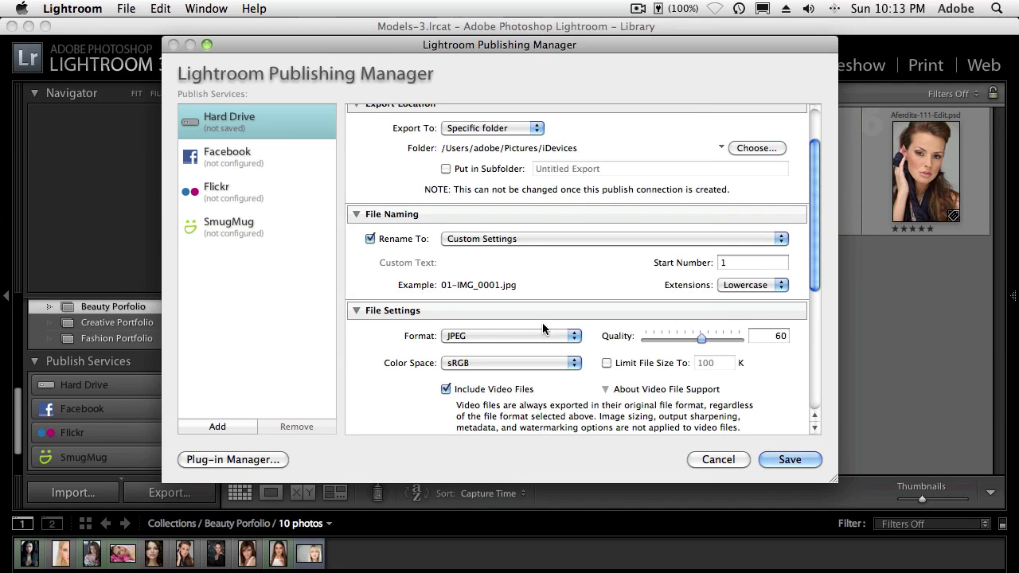
Step: Turn off renaming, raise JPEG quality to 80, and exclude video files
left_click(403, 241)
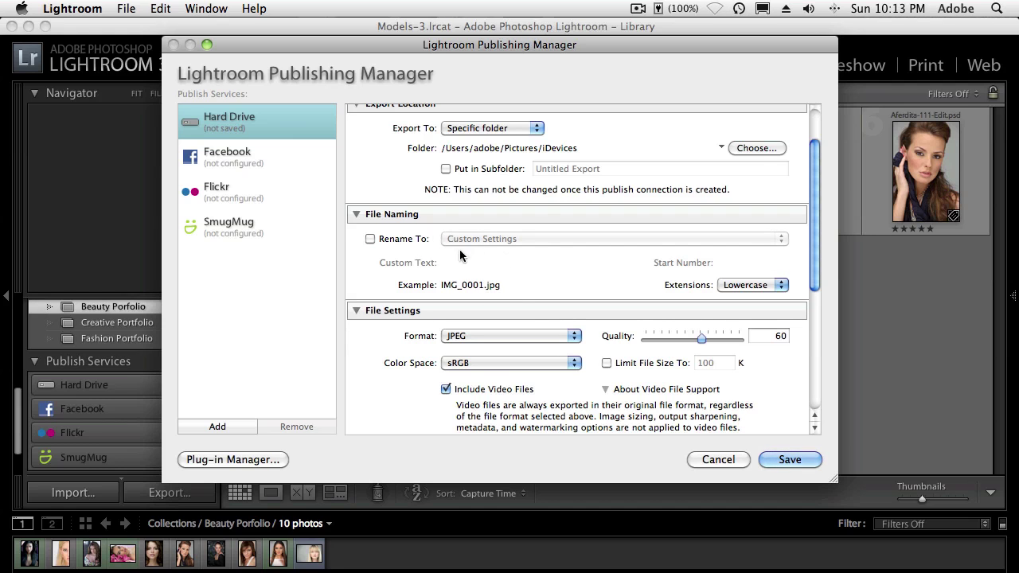
scroll(528, 307, "down", 2)
scroll(532, 304, "down", 2)
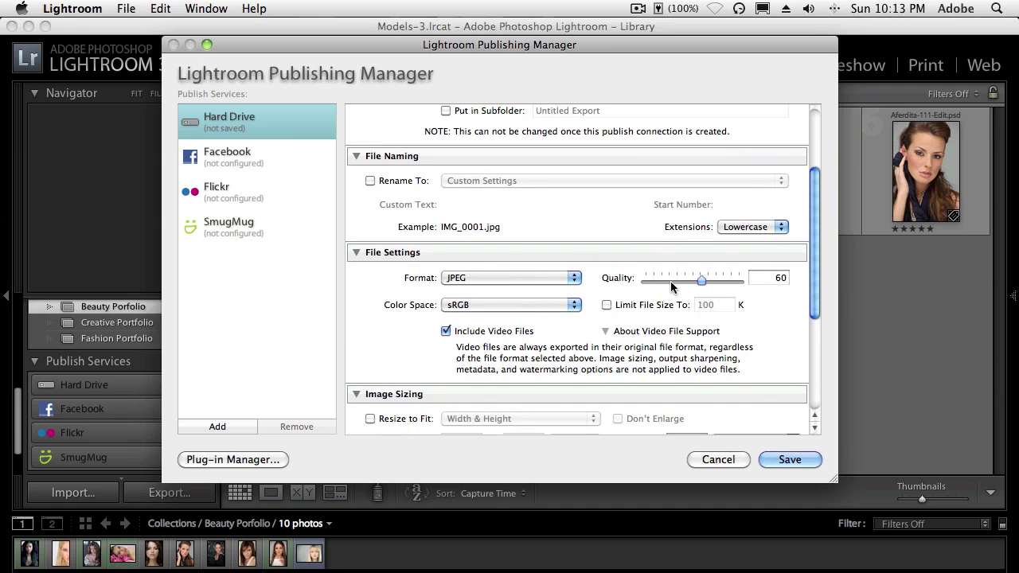
left_click_drag(706, 280, 720, 279)
left_click(469, 335)
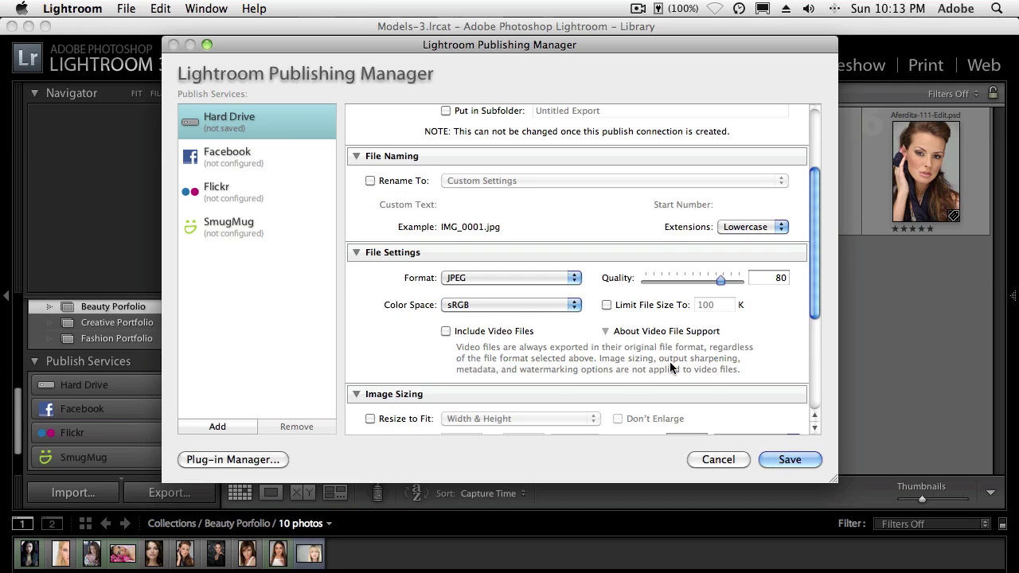
scroll(711, 342, "down", 3)
scroll(711, 340, "down", 4)
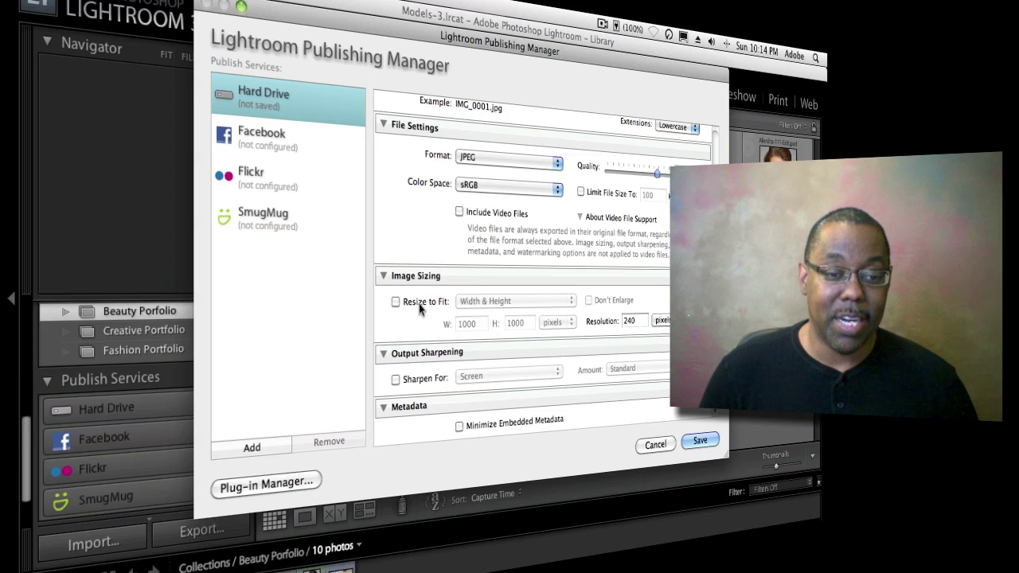
Step: Resize to fit 1920 × 1920 without enlarging at 72 ppi, then save the service
left_click(420, 304)
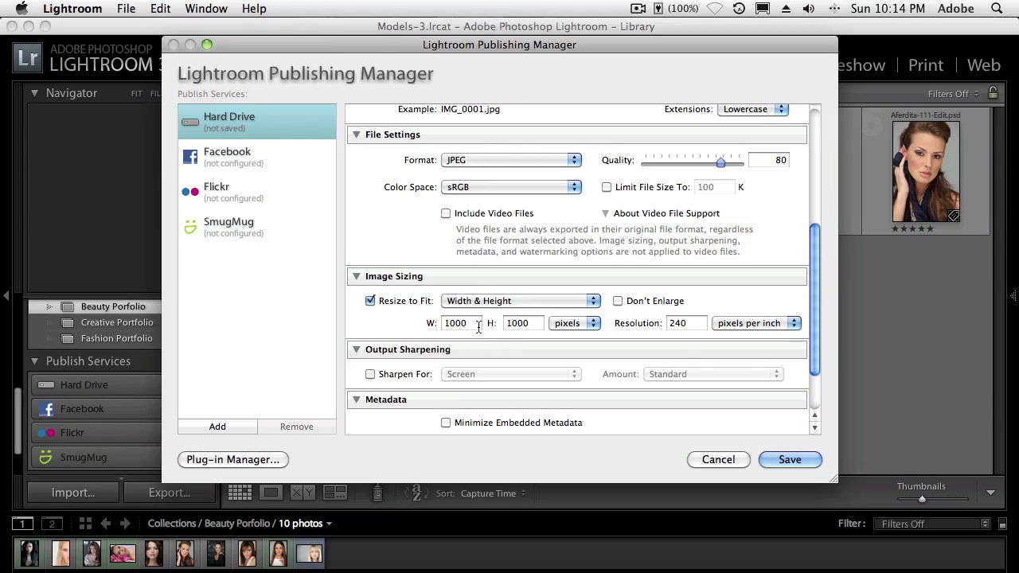
left_click_drag(484, 323, 453, 323)
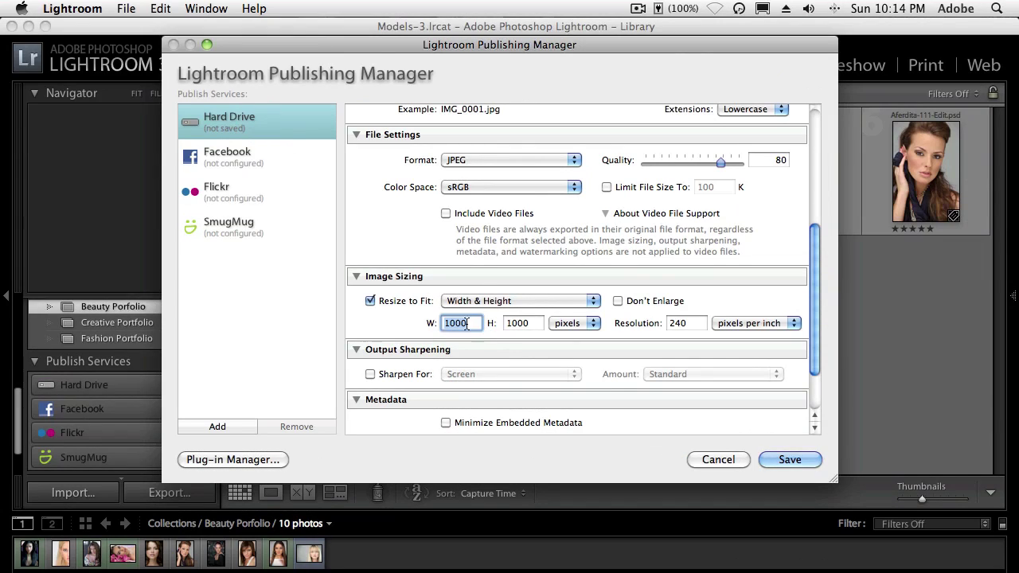
type("1920")
key("Tab")
type("1920")
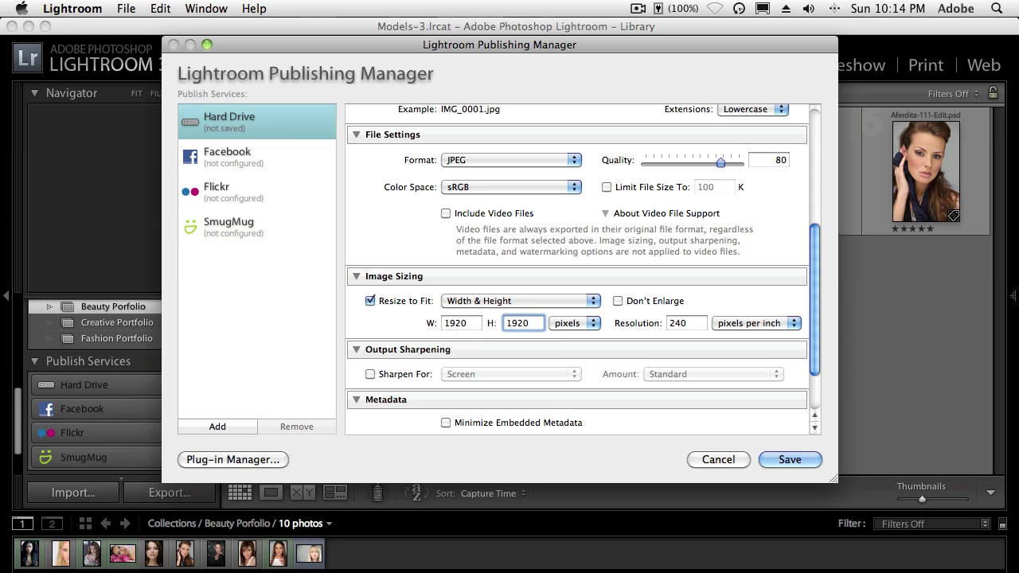
left_click(640, 302)
double_click(676, 323)
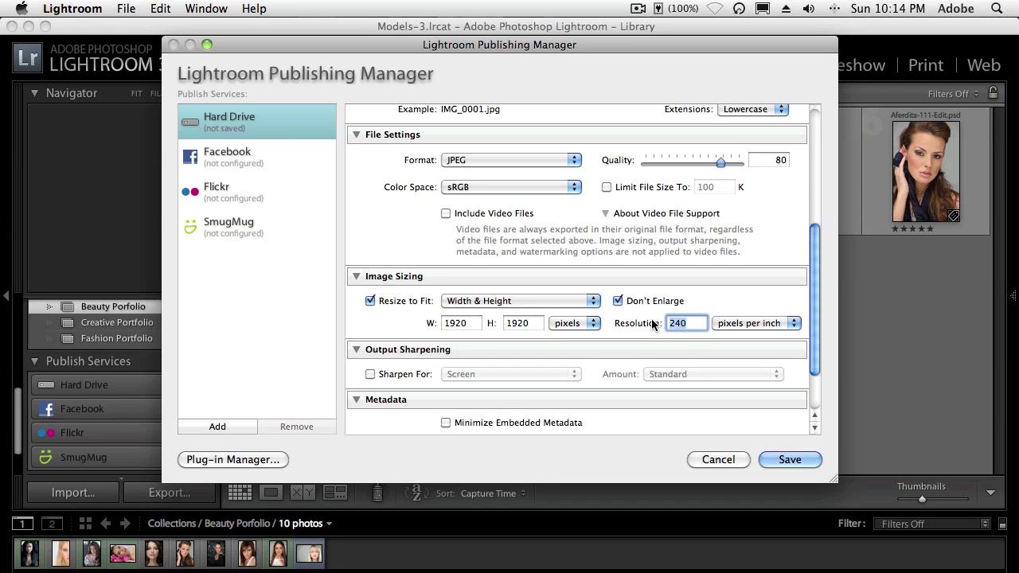
type("72")
left_click_drag(813, 355, 814, 387)
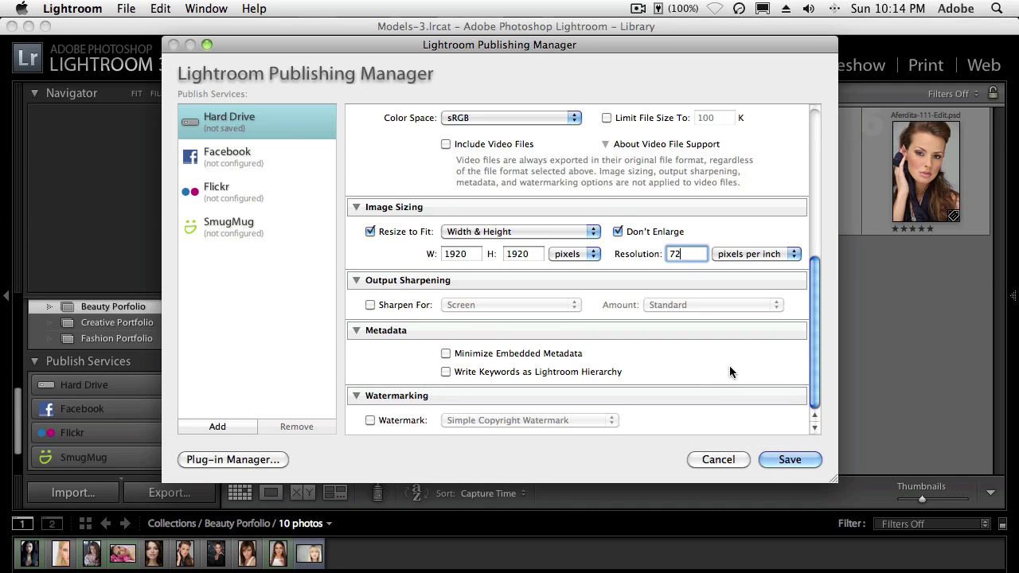
scroll(729, 366, "up", 8)
left_click(785, 459)
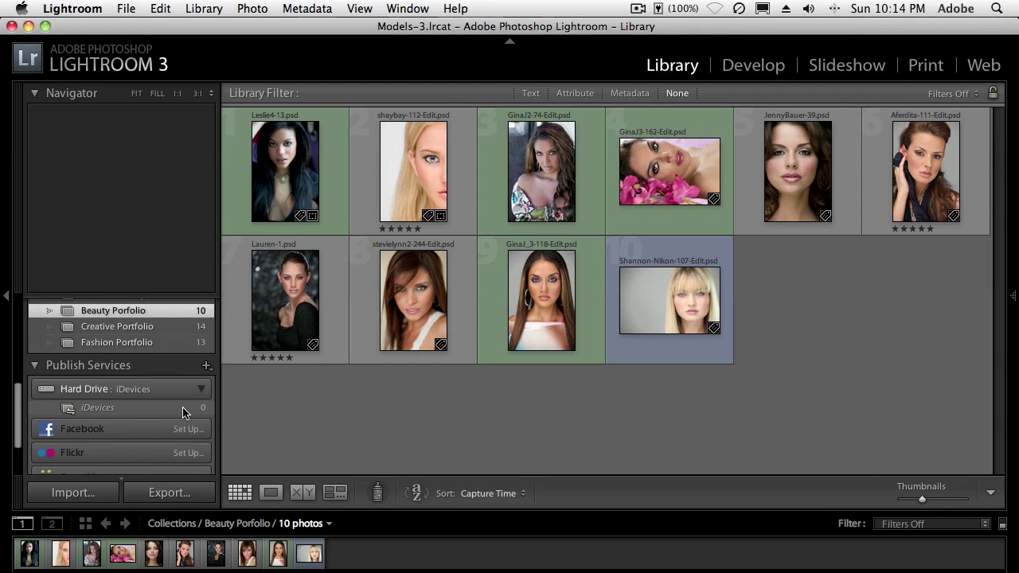
Step: Create a published folder named 'Beauty Portfolio' under the Hard Drive service
key("alt")
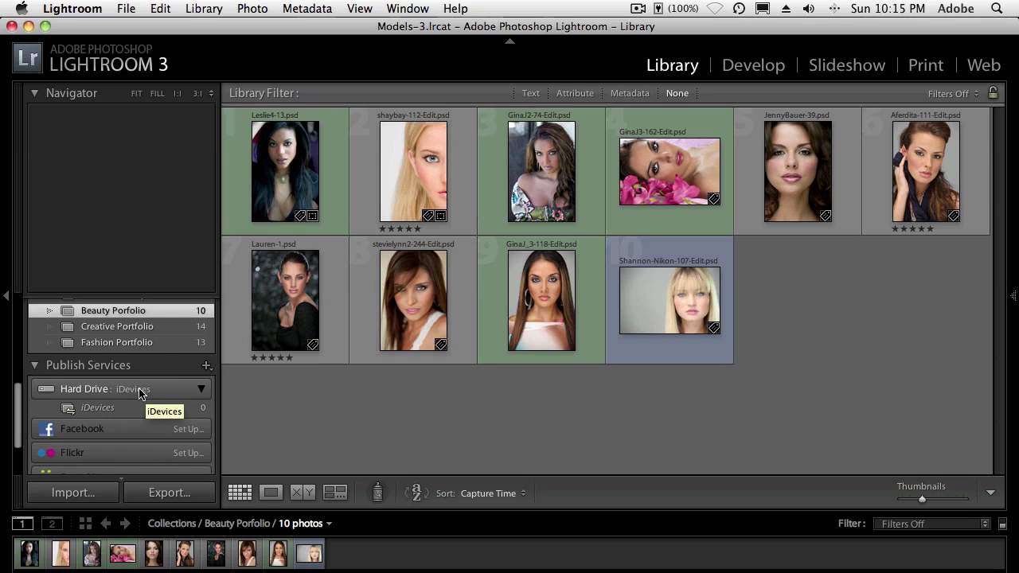
right_click(139, 390)
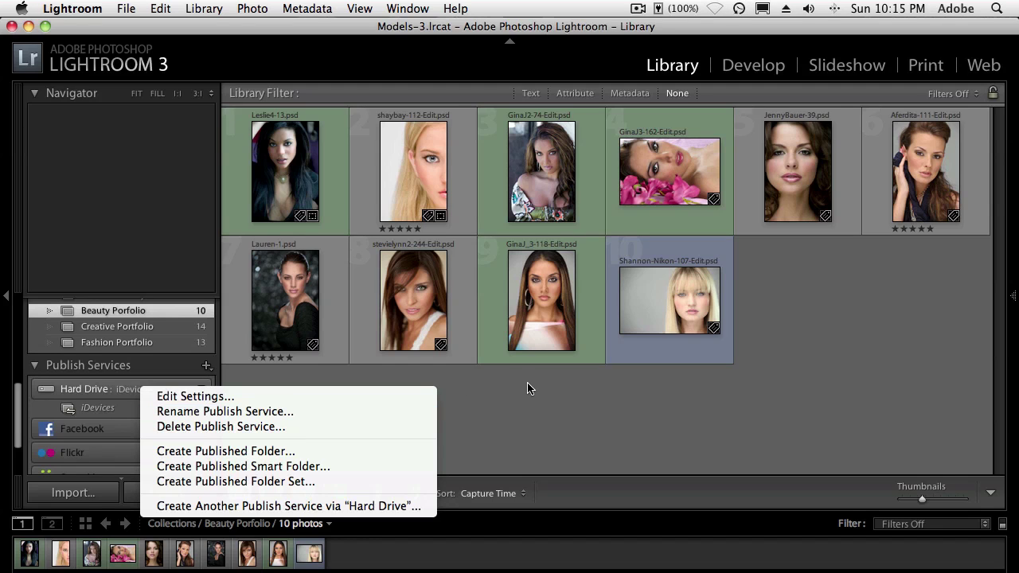
left_click(301, 452)
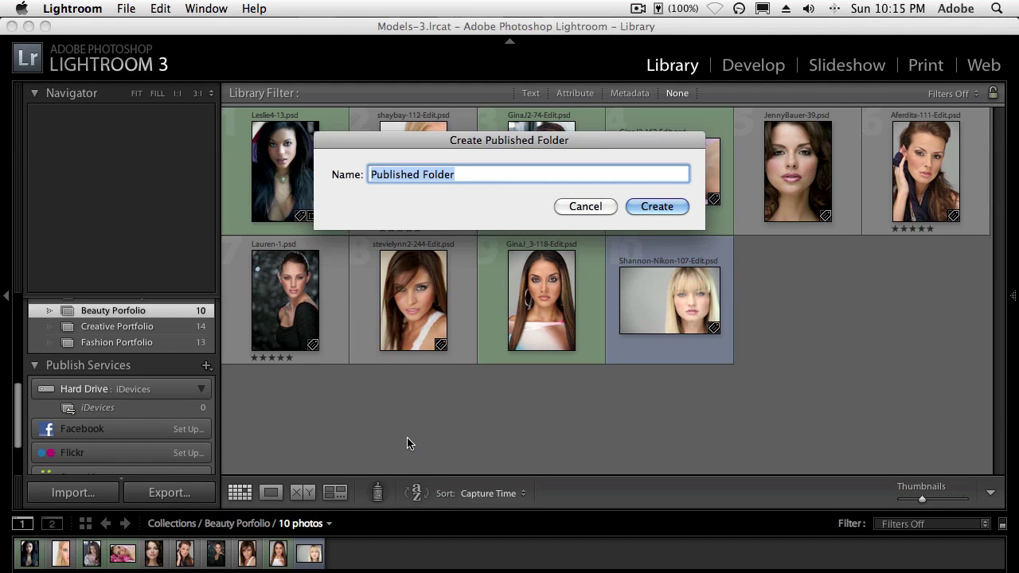
type("Bea")
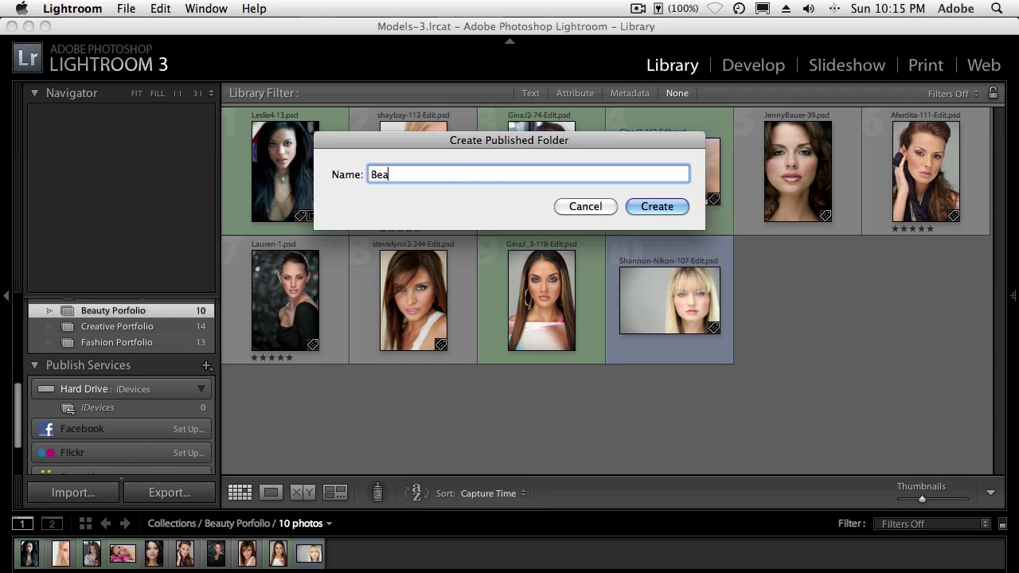
type("uty ")
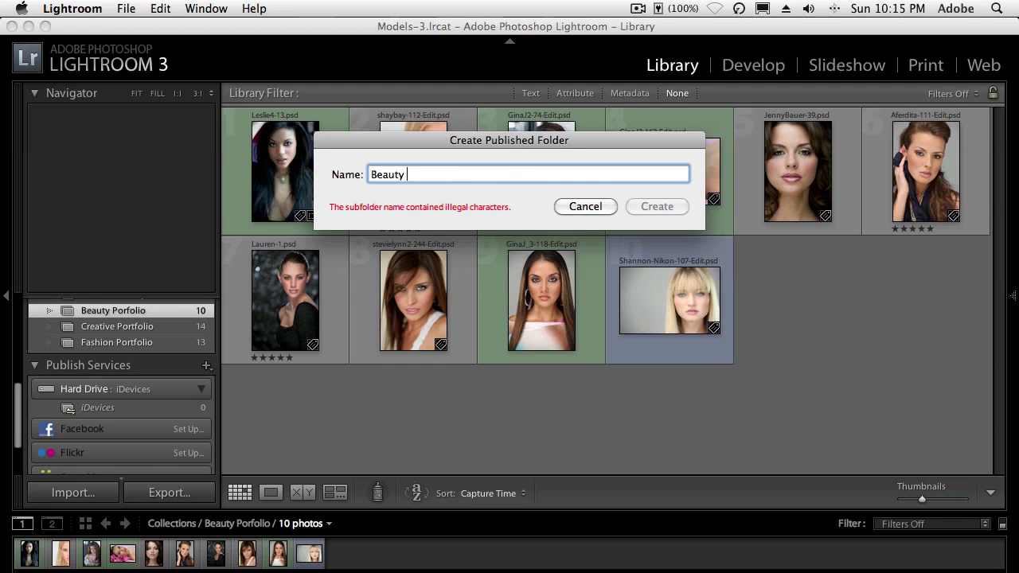
type("Portfo")
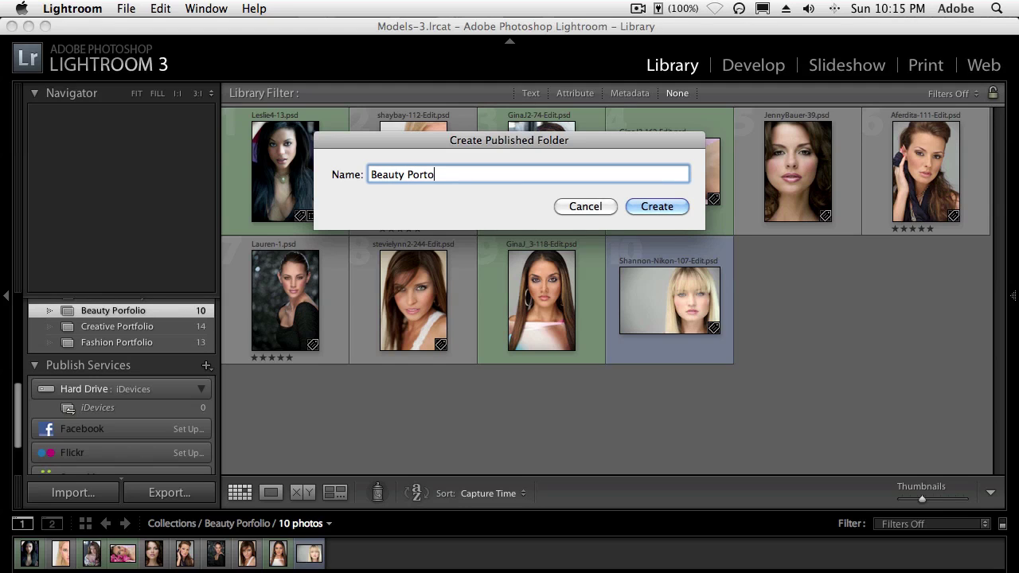
type("lio")
left_click(650, 210)
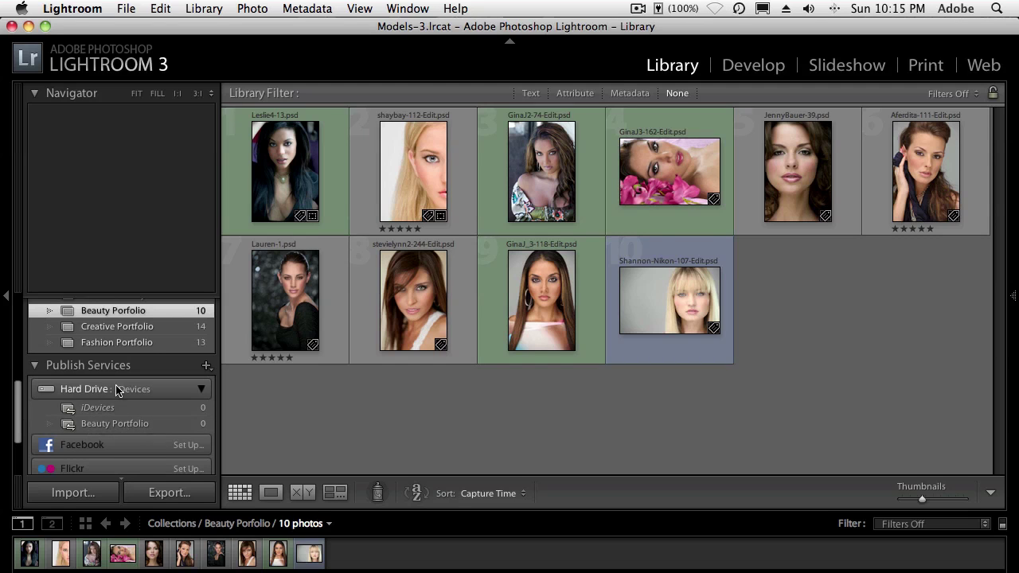
Step: Add all ten Beauty Portfolio grid photos to the new published folder
left_click(300, 203)
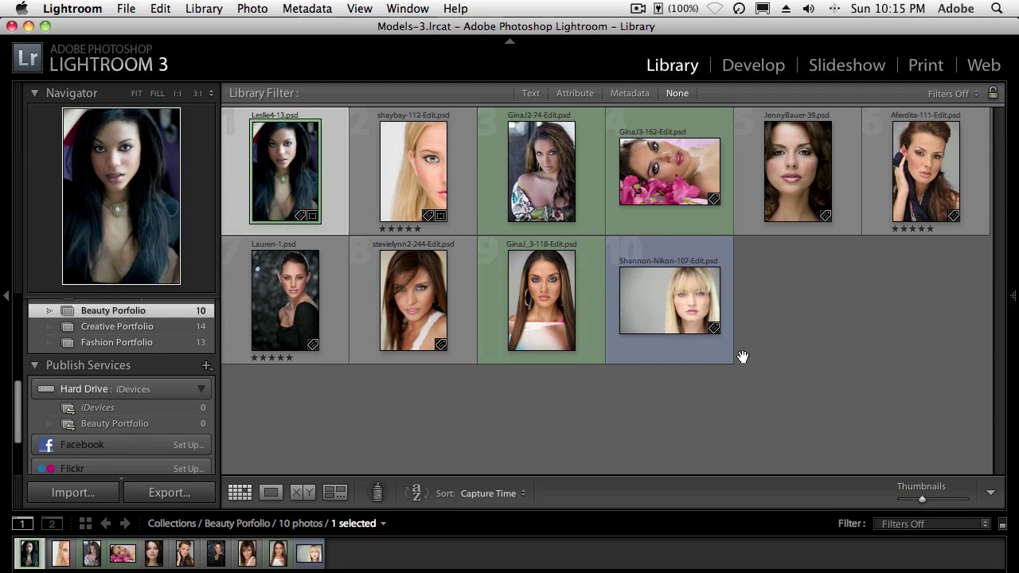
key("super+a")
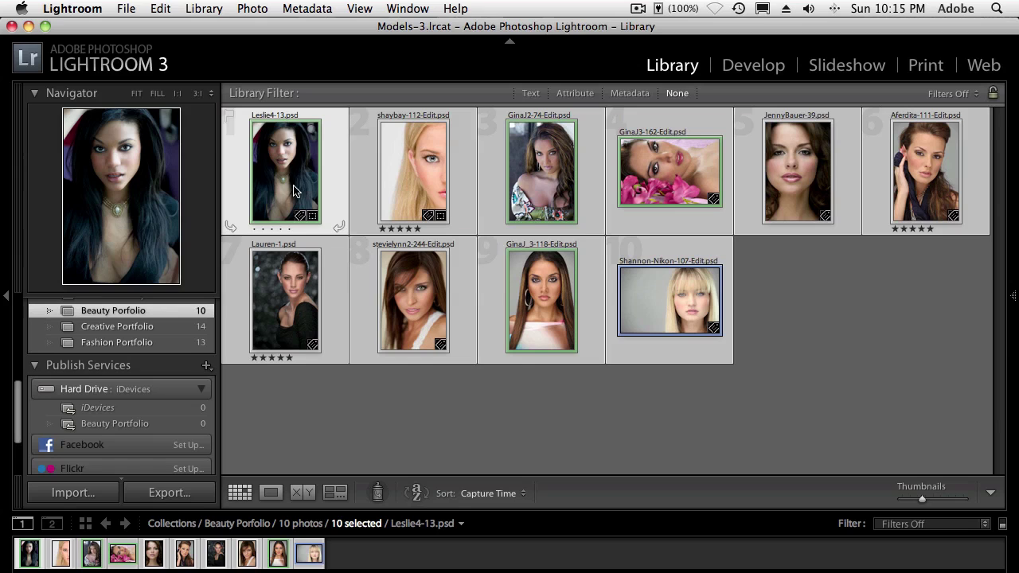
left_click_drag(293, 189, 178, 429)
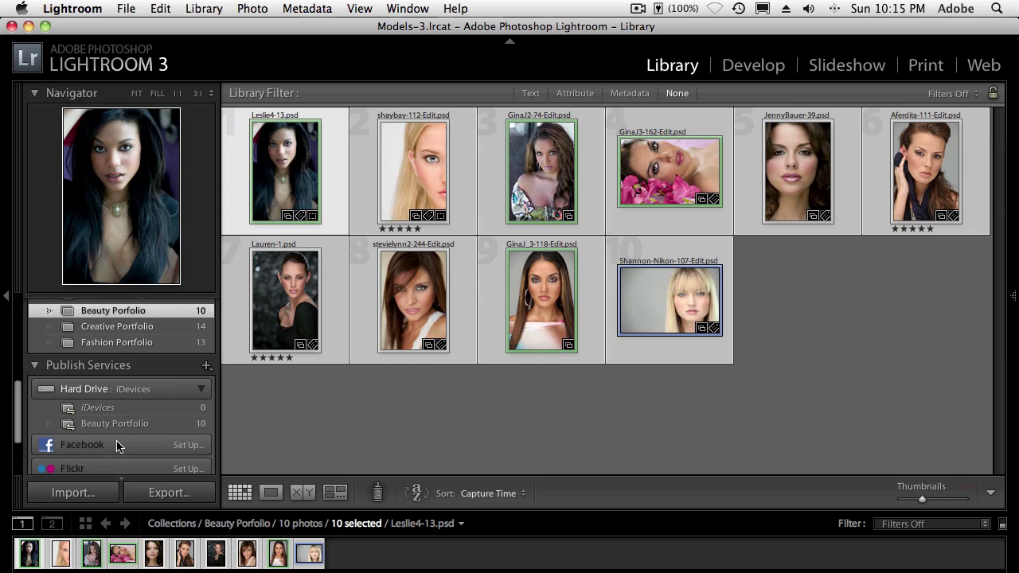
Step: Create a 'Creative Portfolio' published folder under the Hard Drive service
right_click(113, 390)
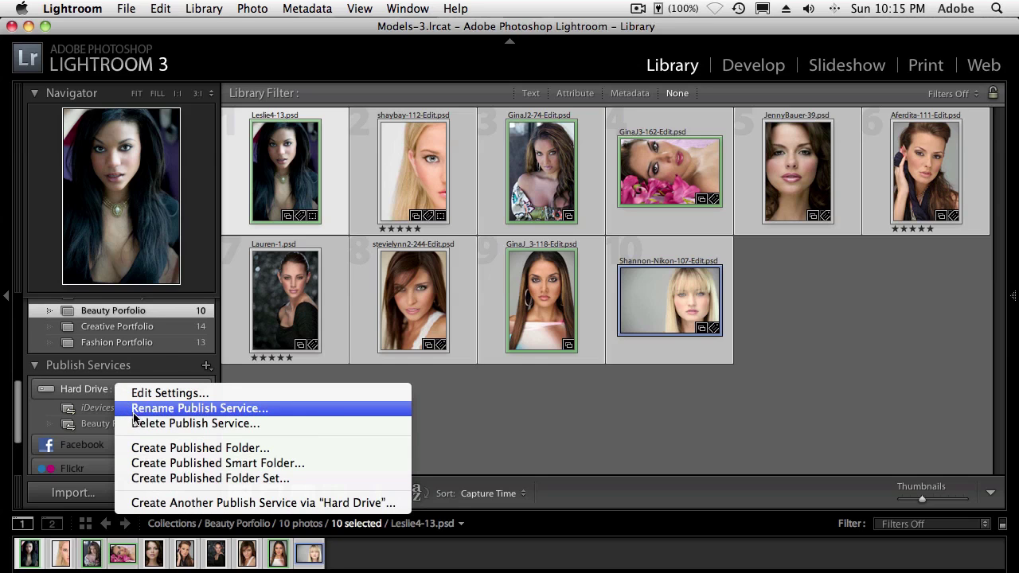
left_click(147, 448)
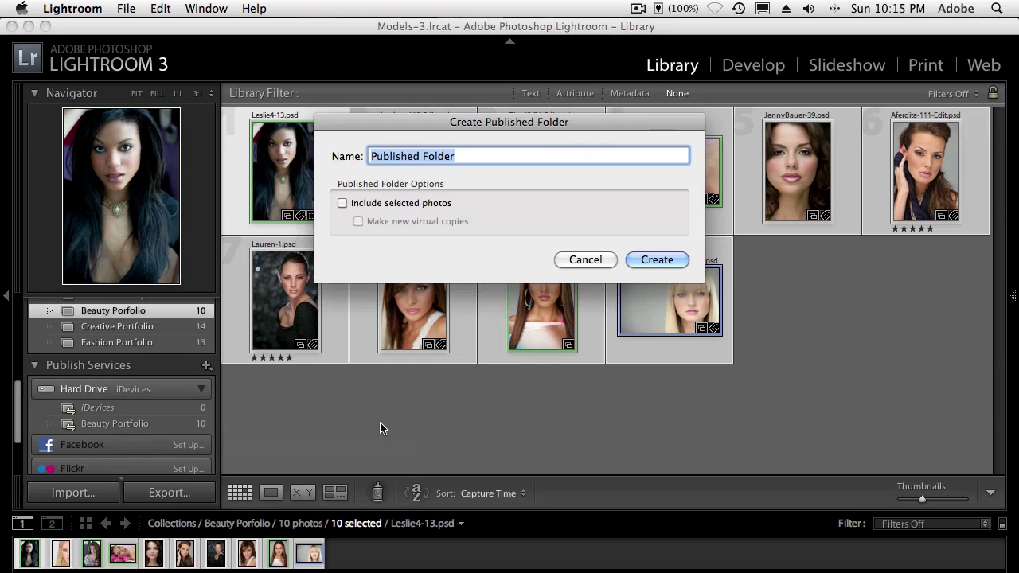
type("C")
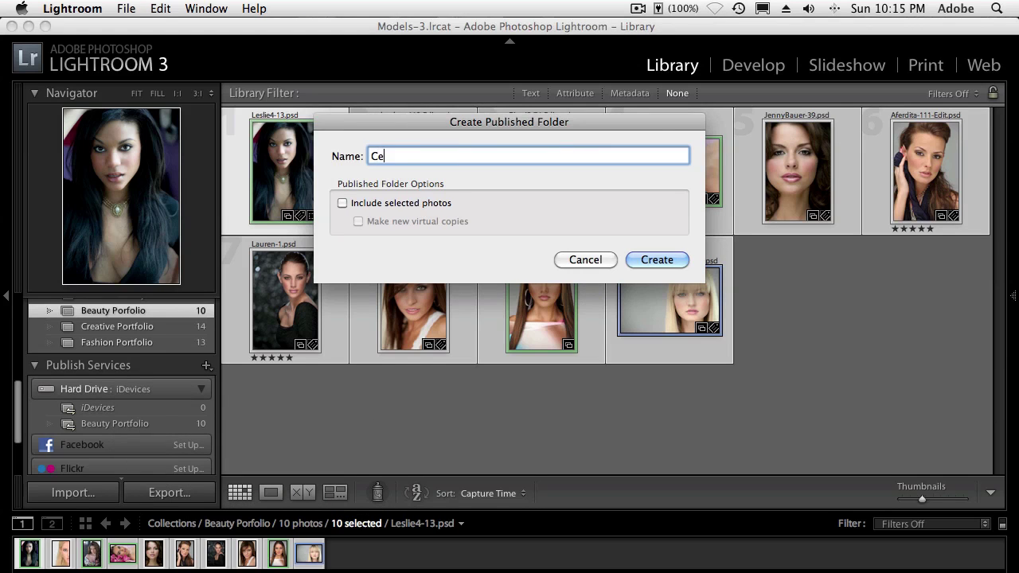
type("reative Portf")
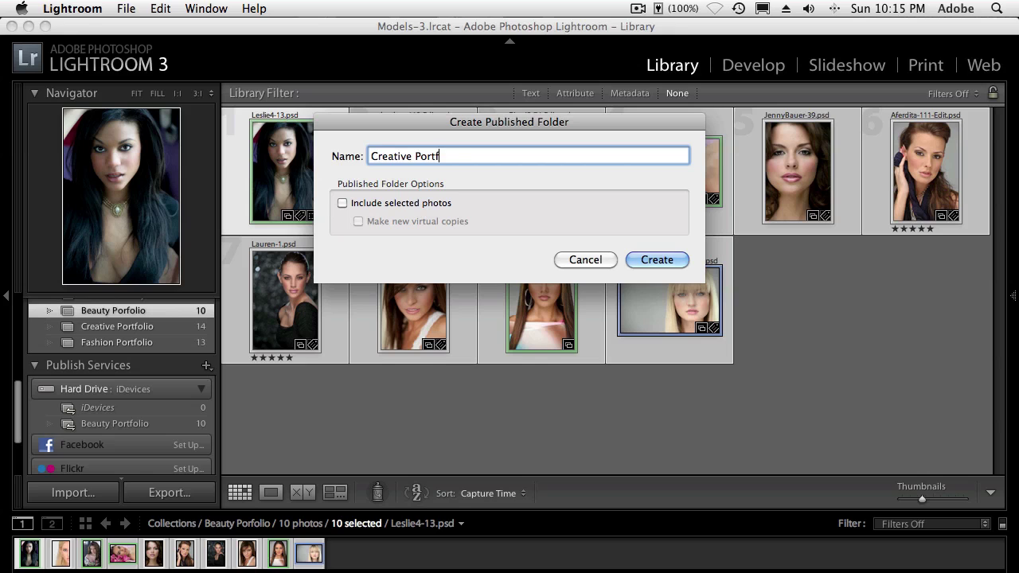
type("olio")
left_click(657, 260)
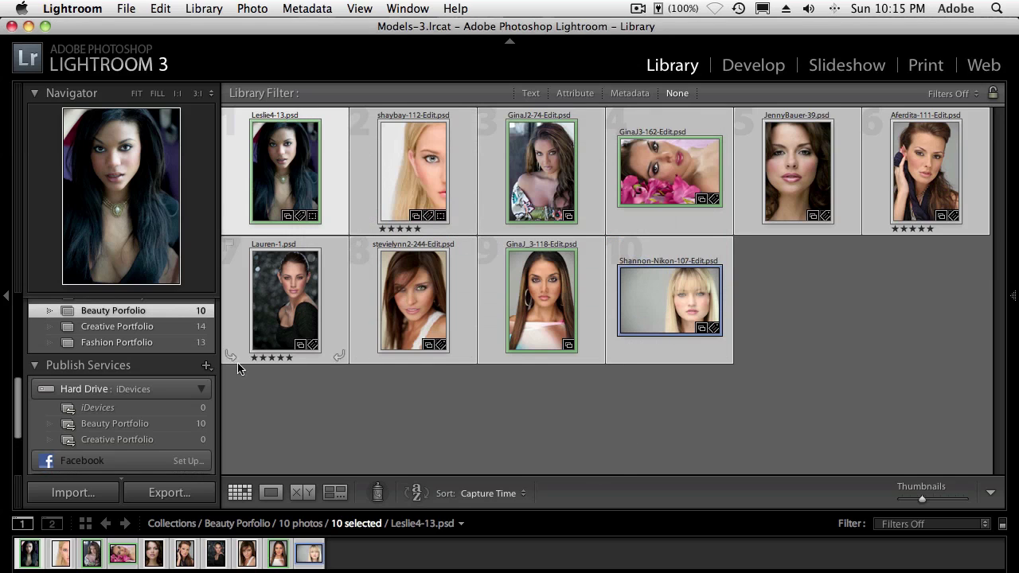
Step: Add all 14 Creative Portfolio collection photos to the new published folder
left_click(131, 328)
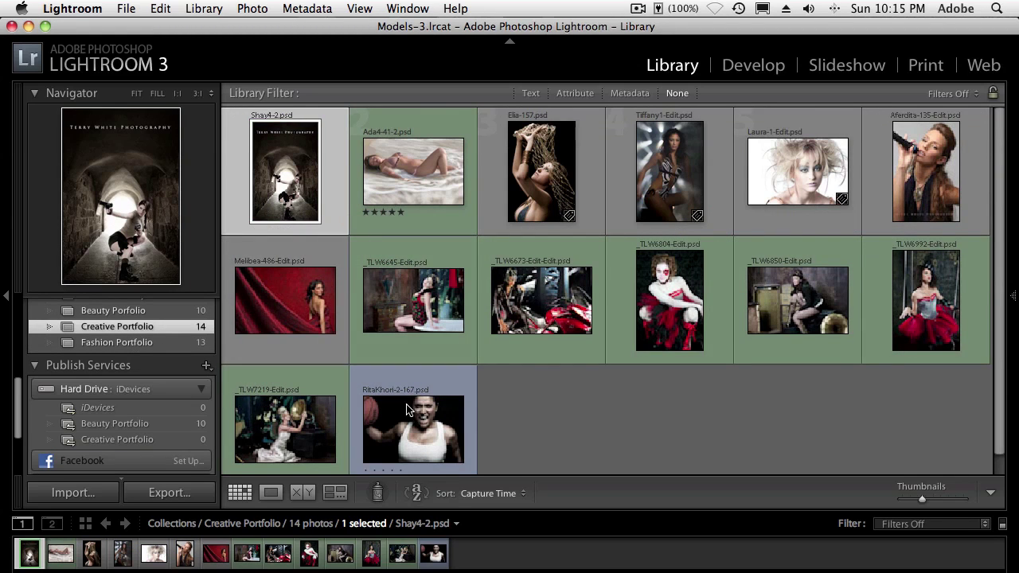
key("super+a")
left_click_drag(279, 199, 182, 440)
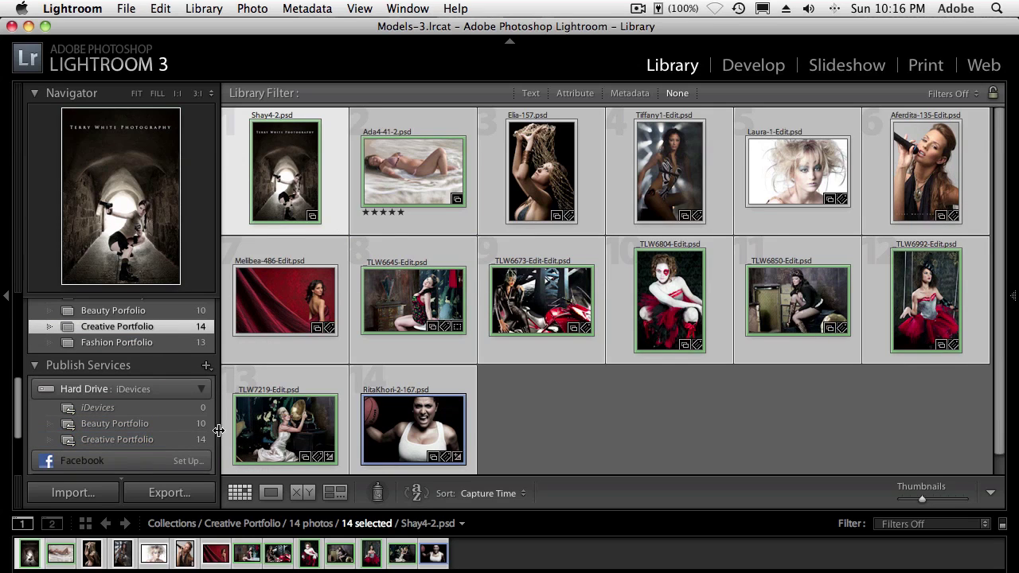
scroll(218, 430, "down", 2)
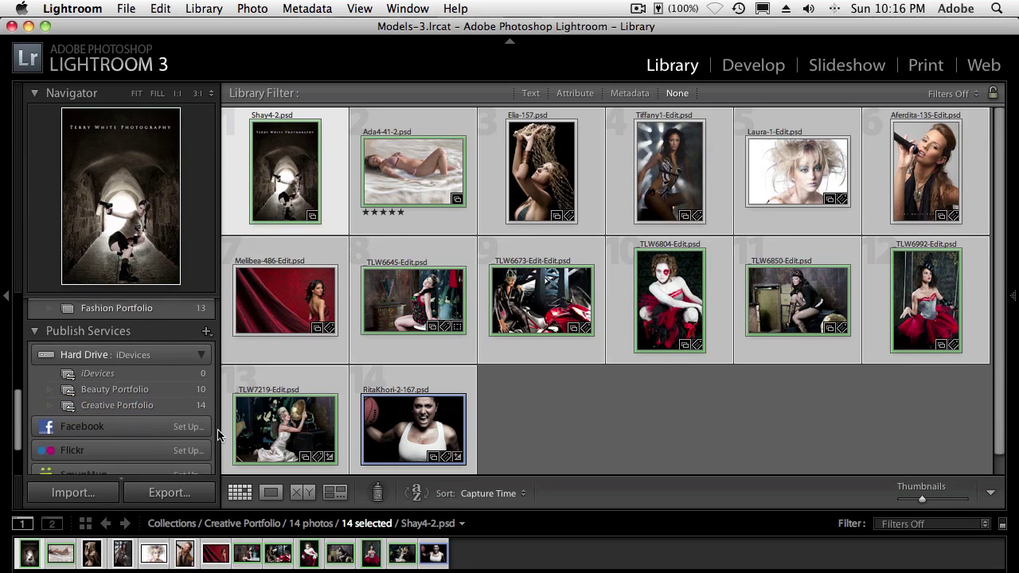
Step: Create a 'Fashion Portfolio' published folder under the iDevices Hard Drive service
right_click(121, 359)
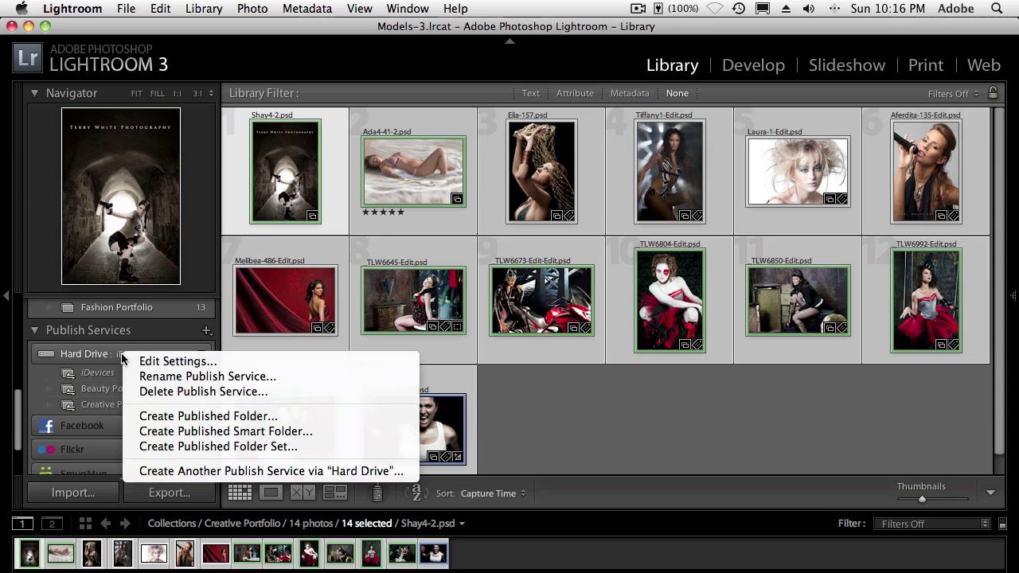
left_click(158, 416)
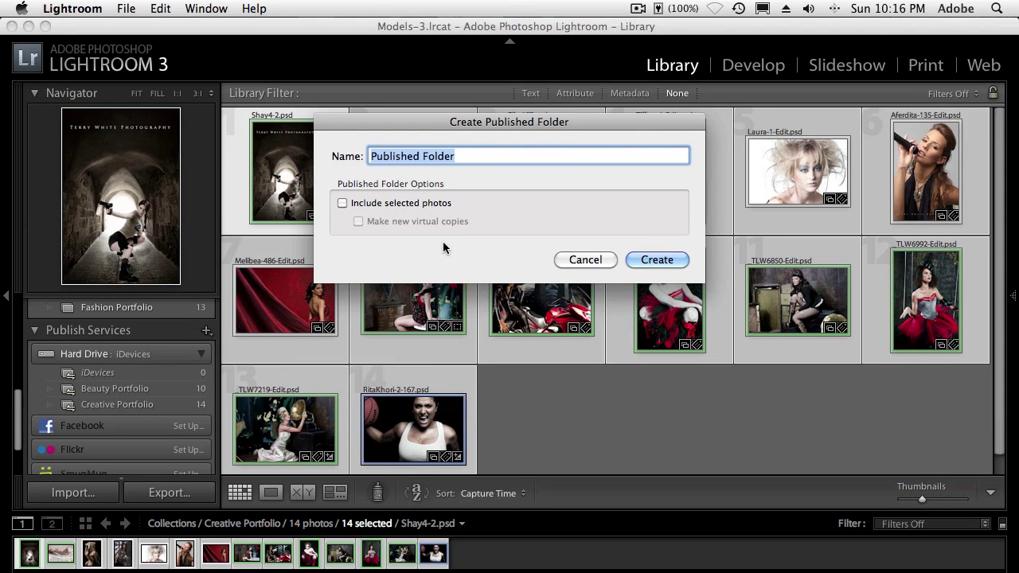
type("F")
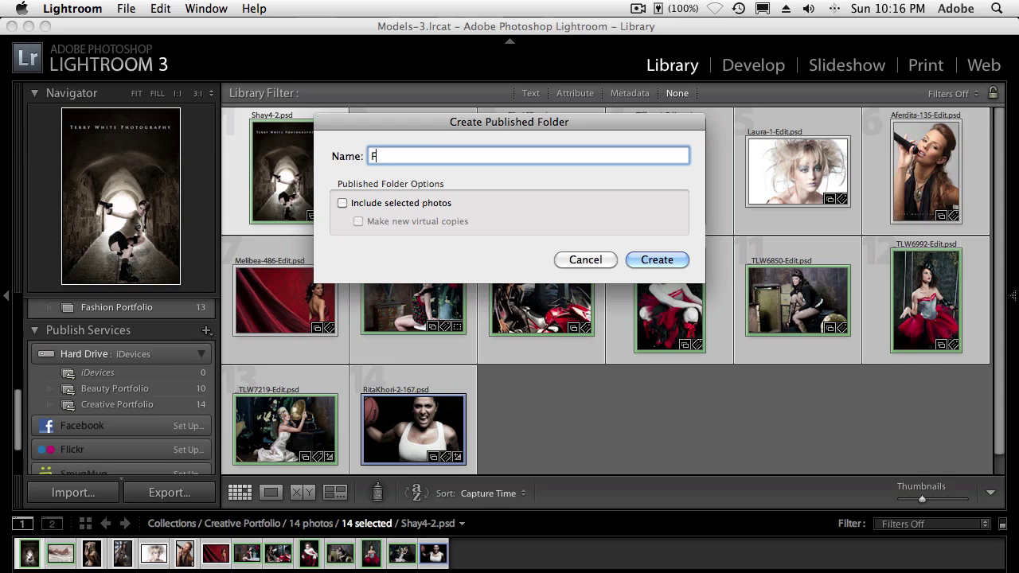
type("ashion ")
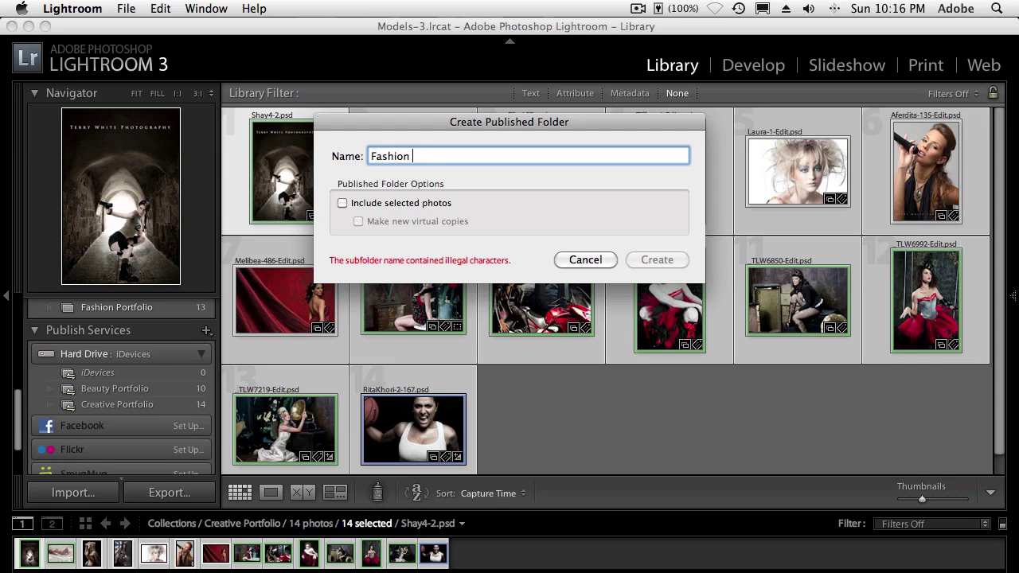
type("Portf")
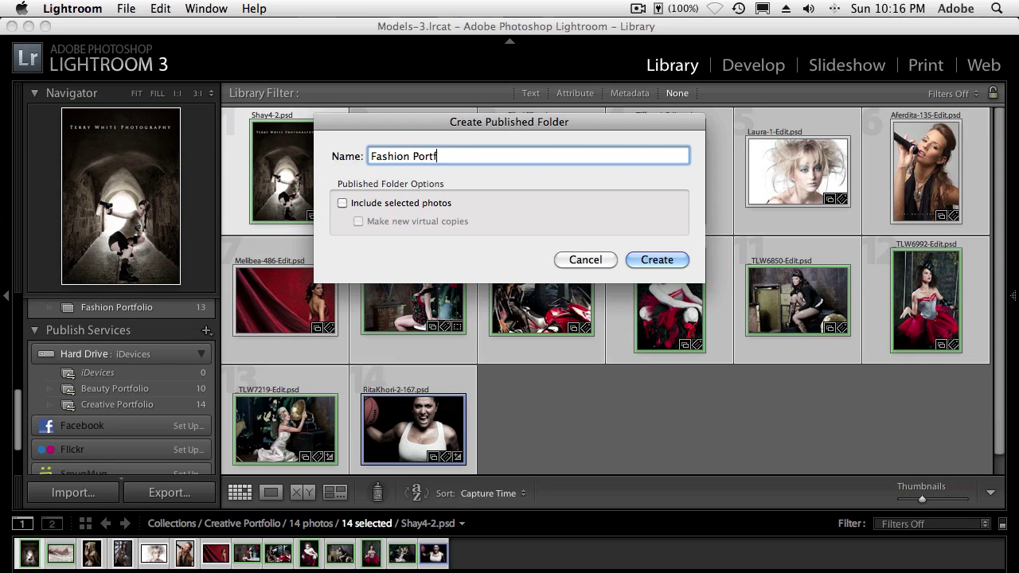
type("olio")
left_click(680, 258)
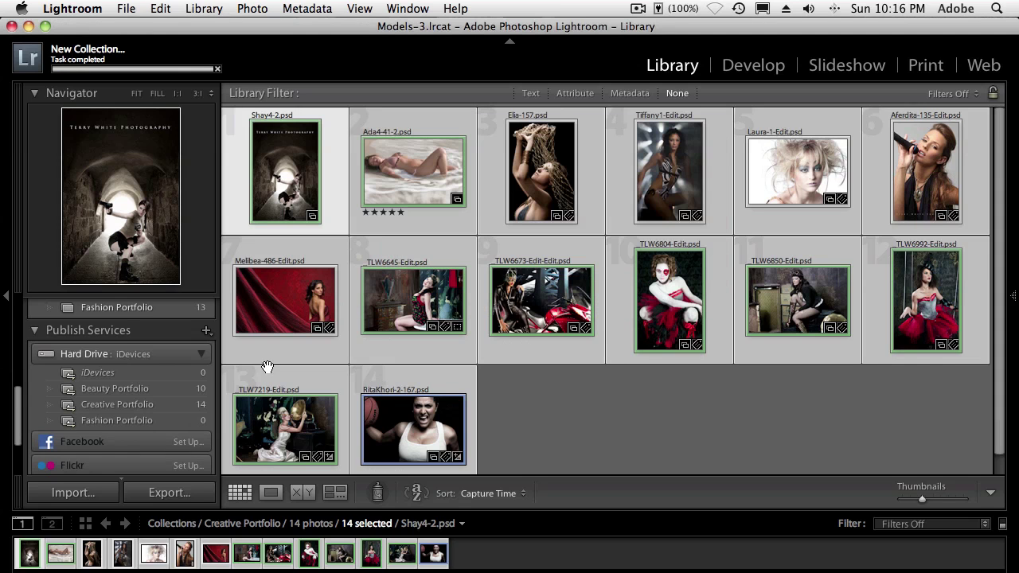
Step: Add all 13 Fashion Portfolio collection photos to the new published folder
left_click(136, 326)
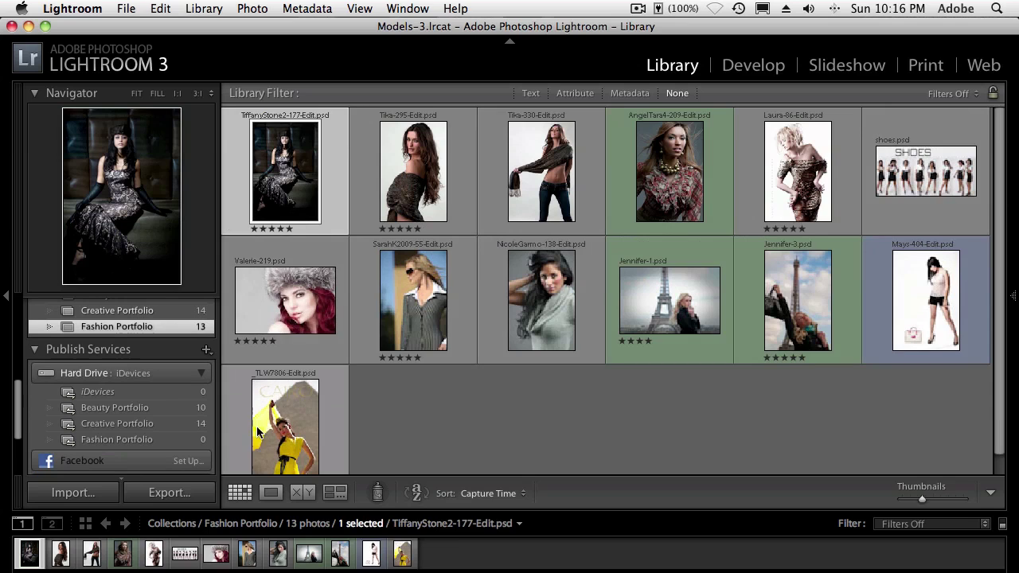
key("super+a")
left_click_drag(266, 191, 191, 442)
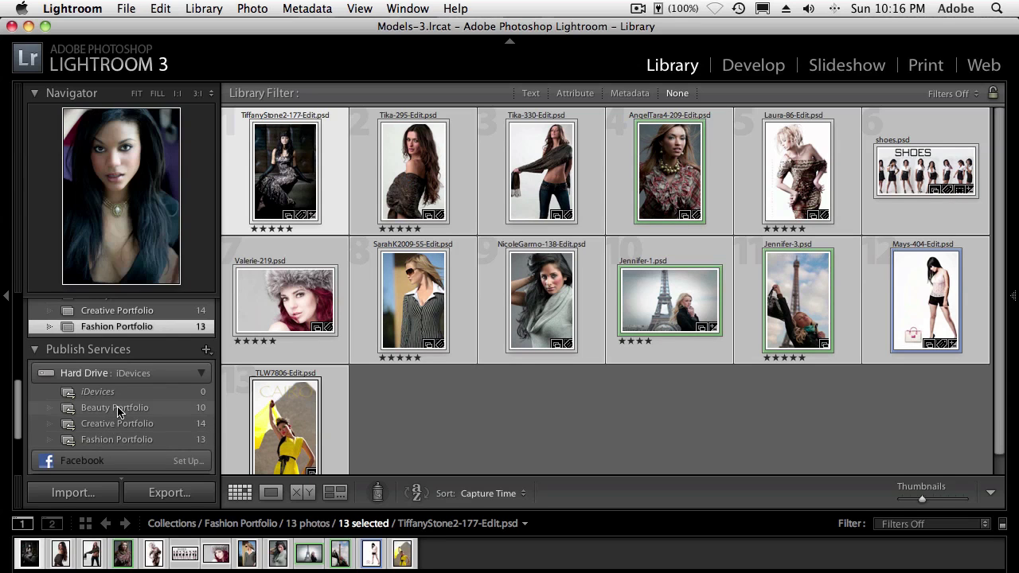
Step: Open the Beauty Portfolio published folder and publish its 10 photos to the iDevices hard drive
left_click(117, 408)
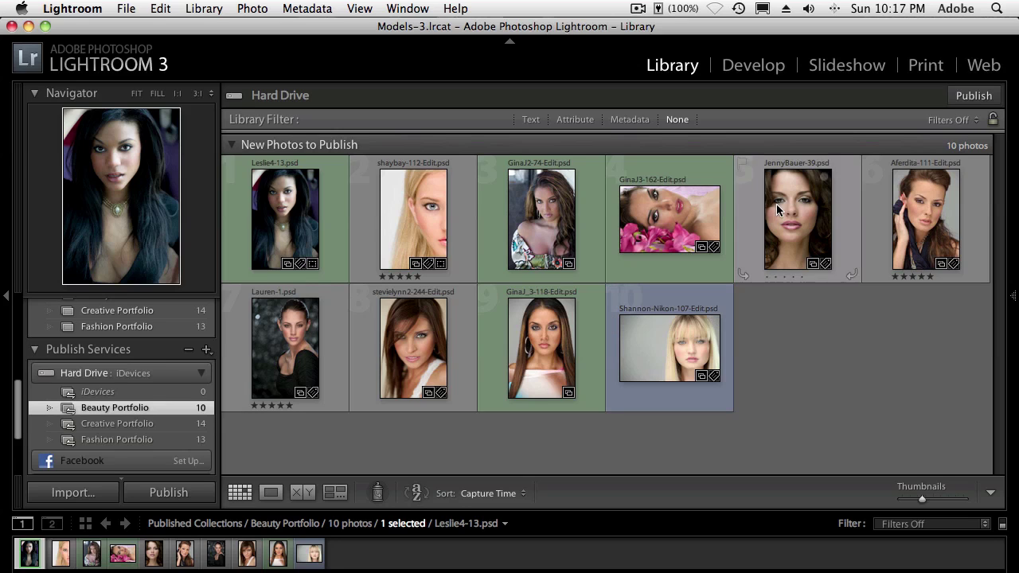
left_click(971, 96)
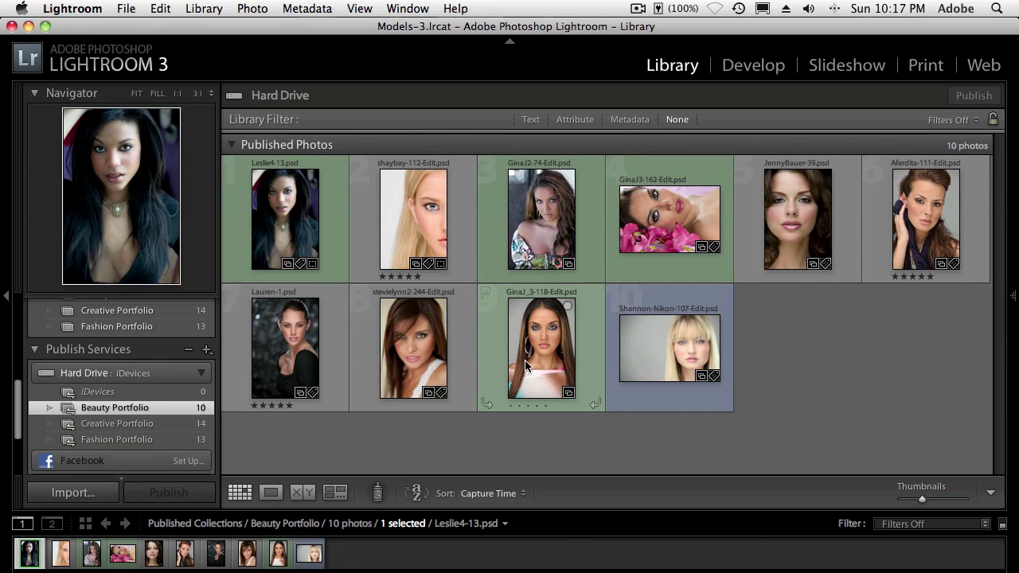
Step: Publish the Creative Portfolio folder, then publish the Fashion Portfolio folder's 13 photos
left_click(125, 425)
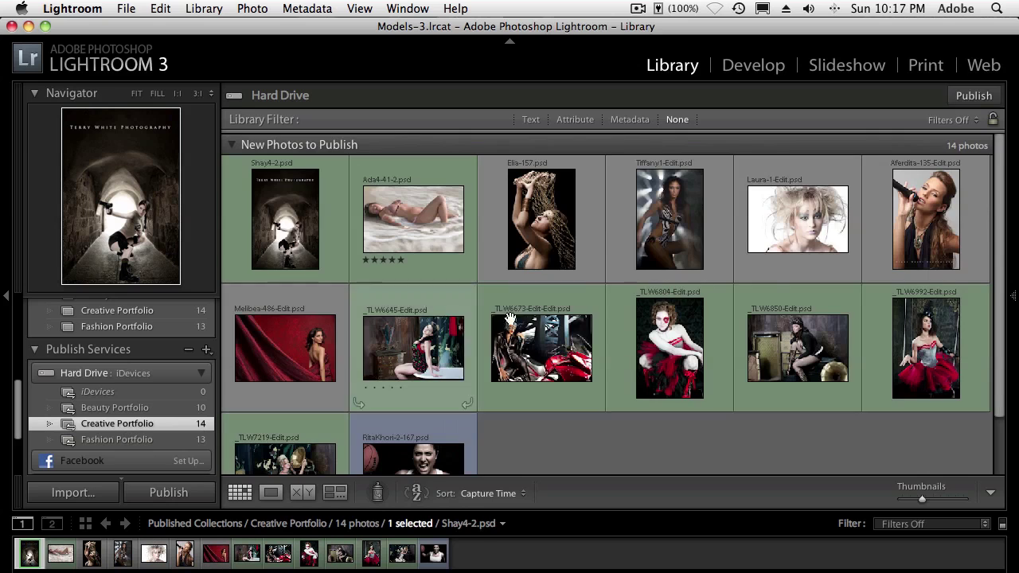
left_click(955, 98)
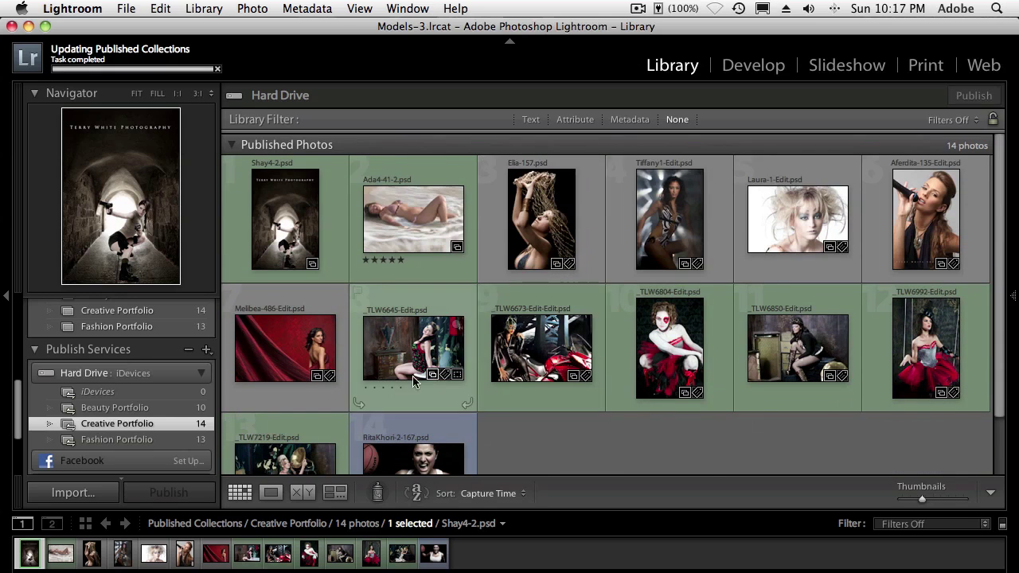
left_click(122, 440)
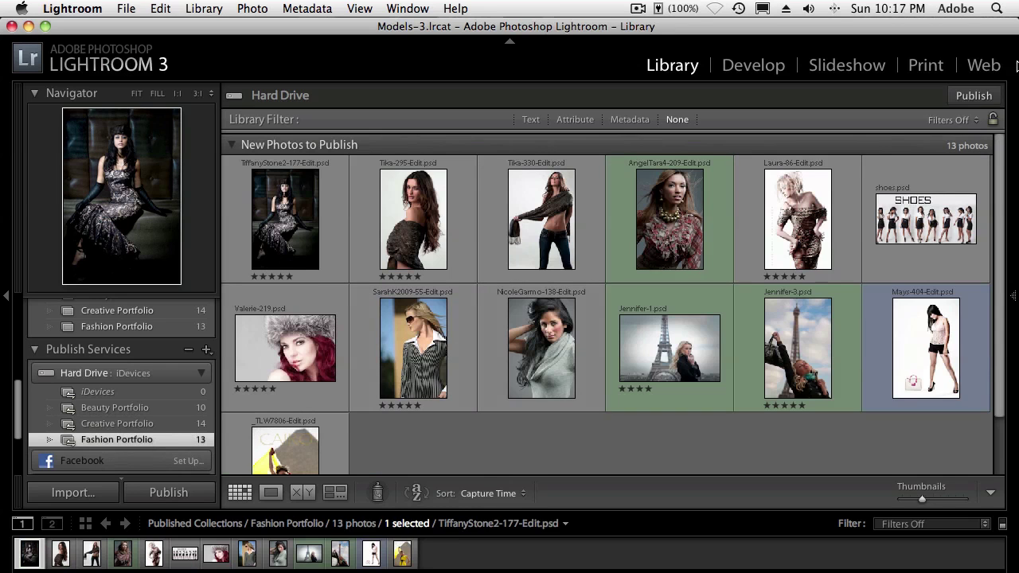
left_click(974, 96)
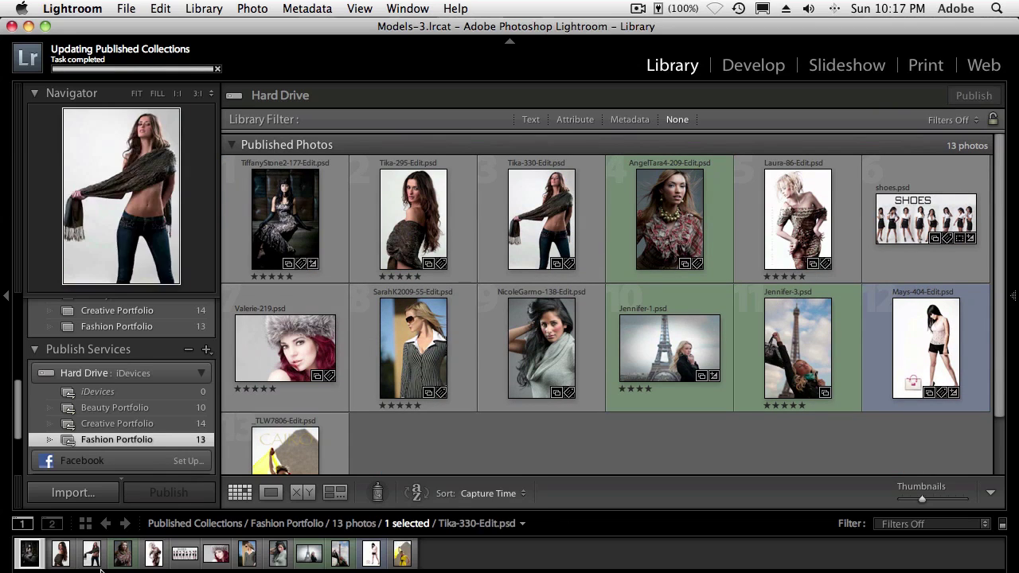
Step: In Finder's iDevices folder, expand and collapse the Fashion, Creative and Beauty Portfolio folders to check the exported JPEGs
mouse_move(96, 569)
left_click(30, 553)
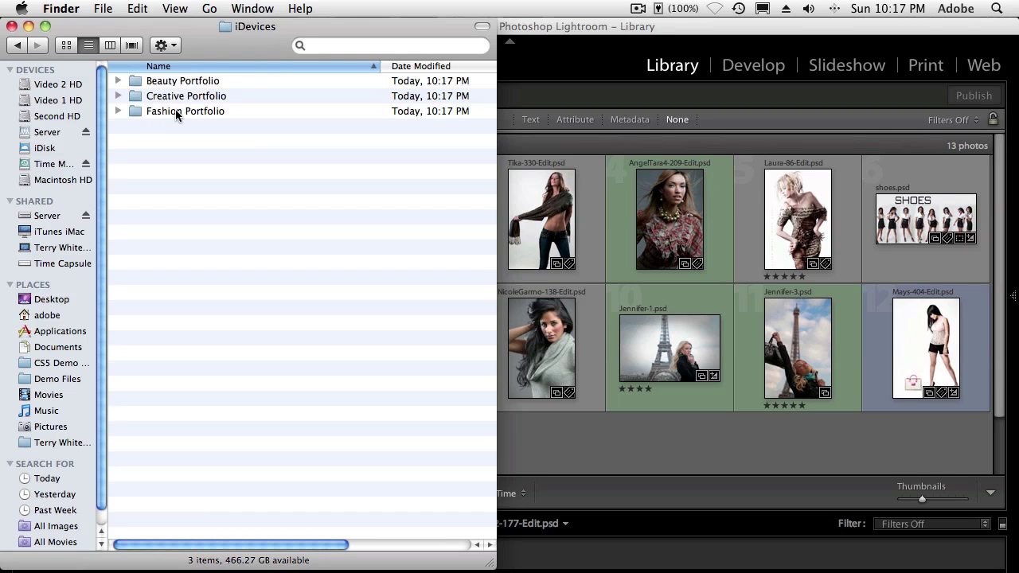
left_click(119, 110)
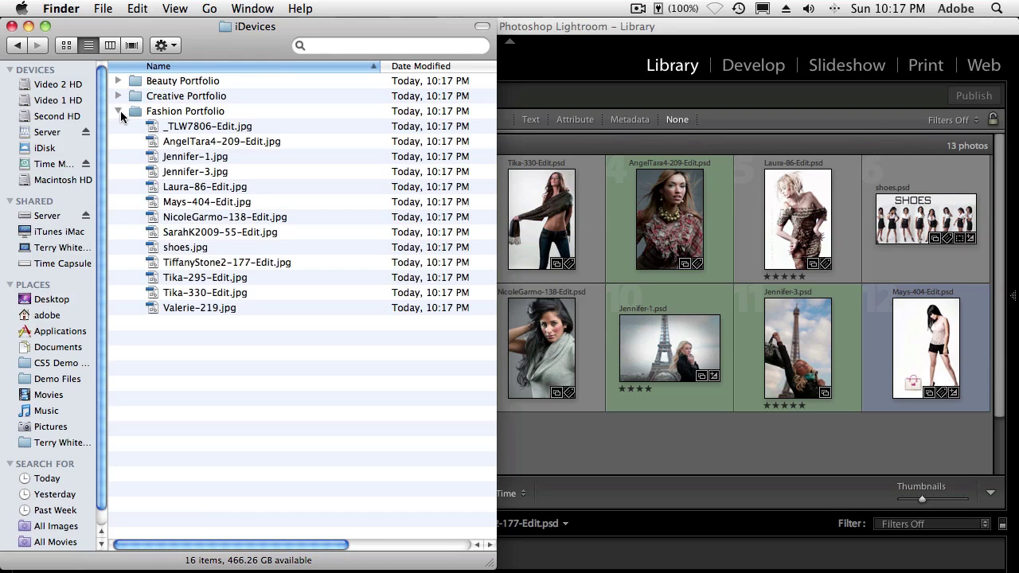
left_click(119, 112)
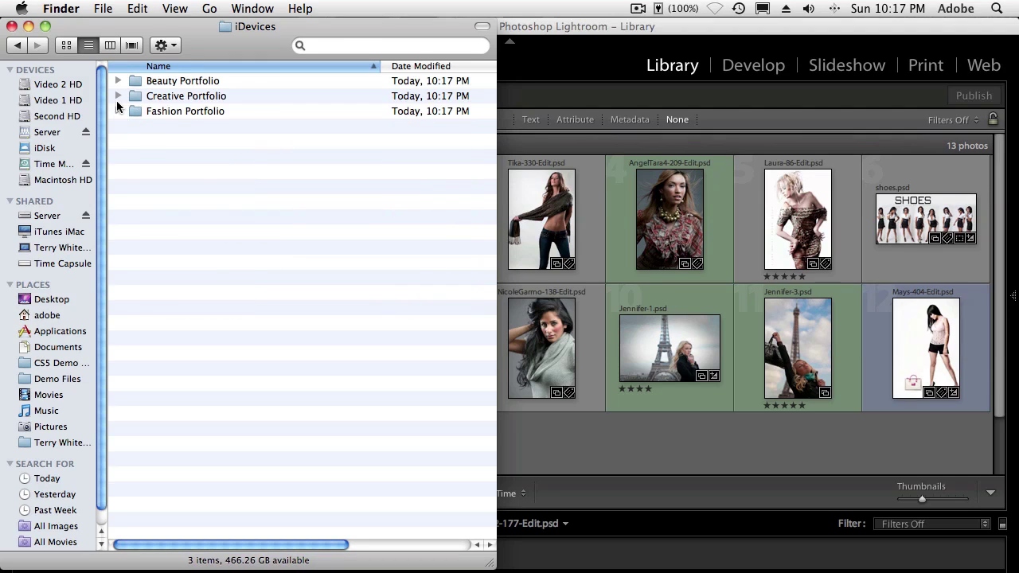
left_click(118, 95)
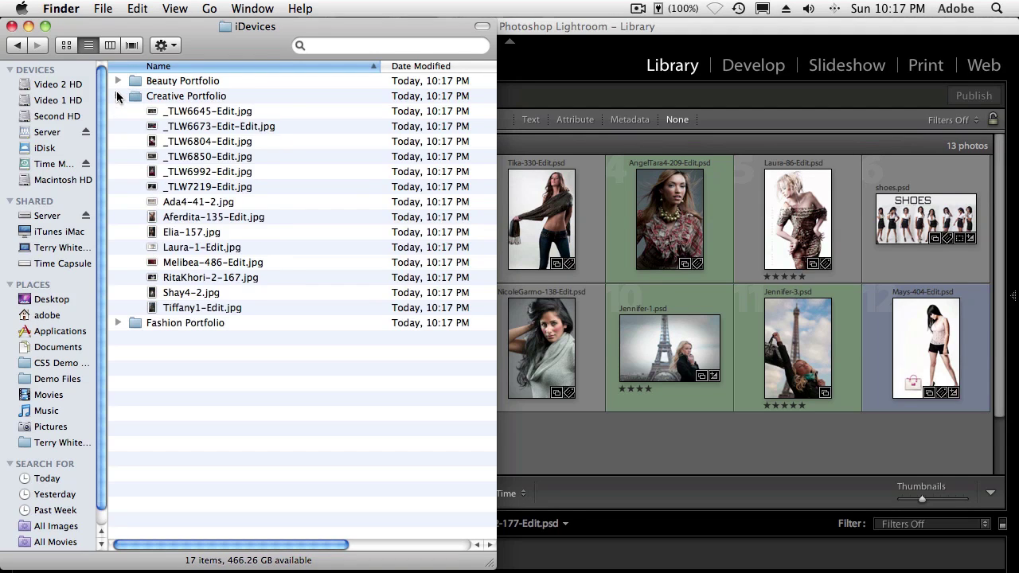
left_click(118, 95)
left_click(118, 82)
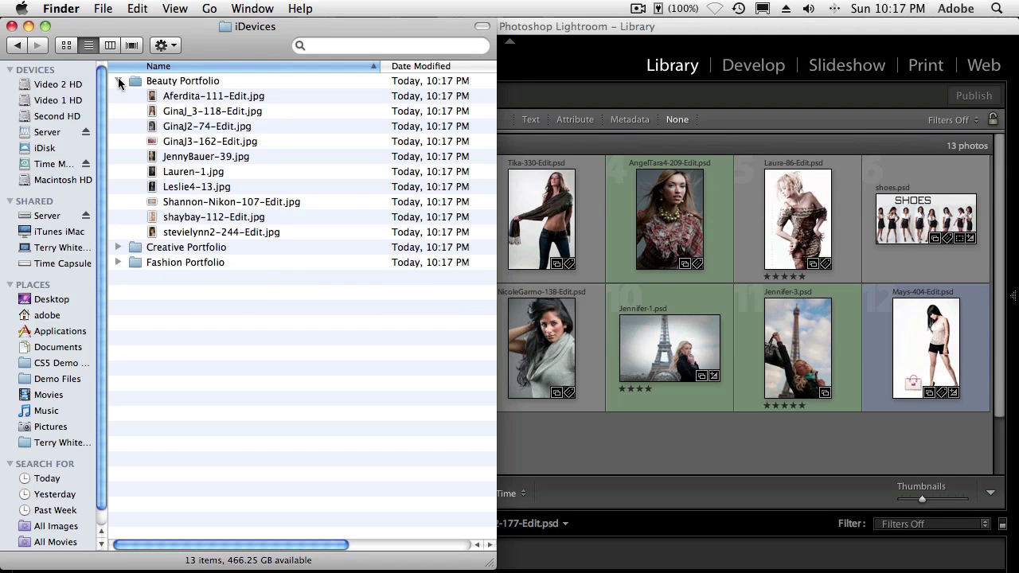
left_click(118, 82)
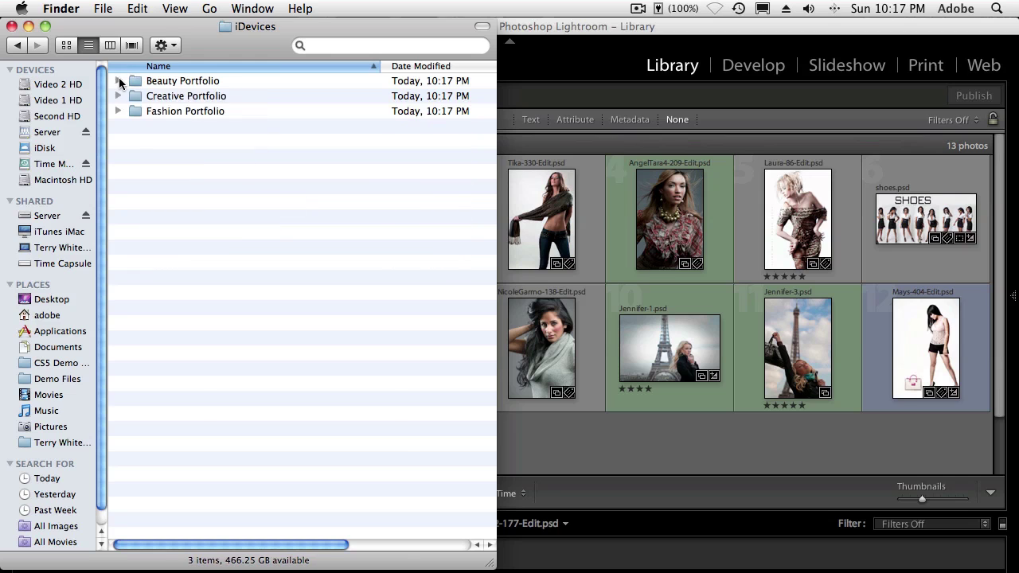
left_click(595, 30)
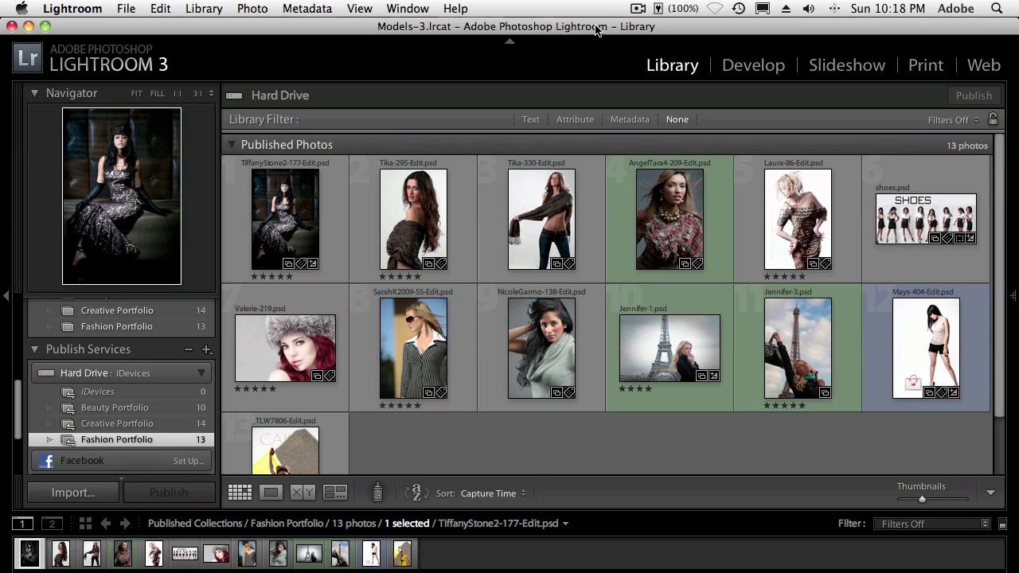
left_click(586, 440)
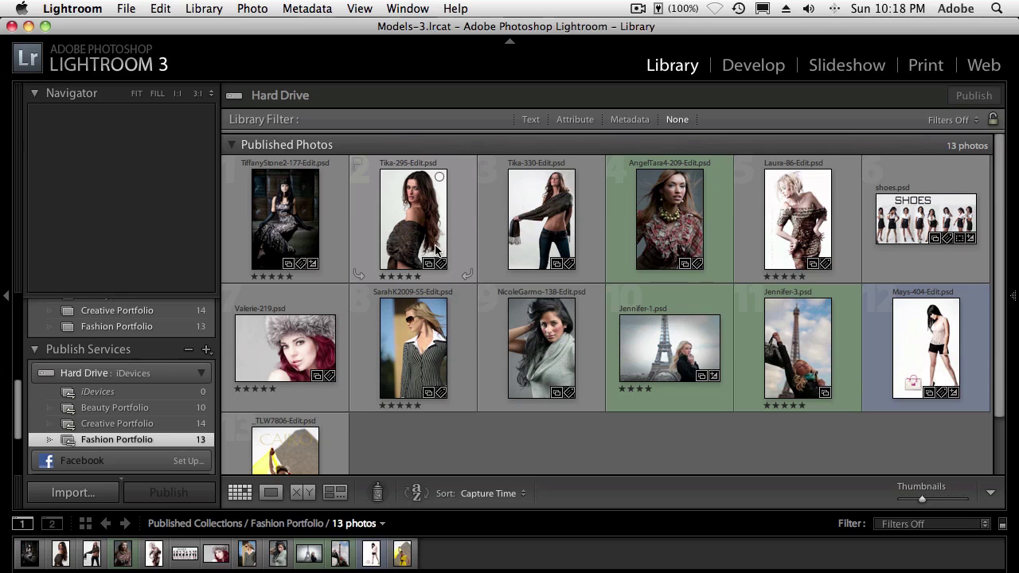
left_click(534, 343)
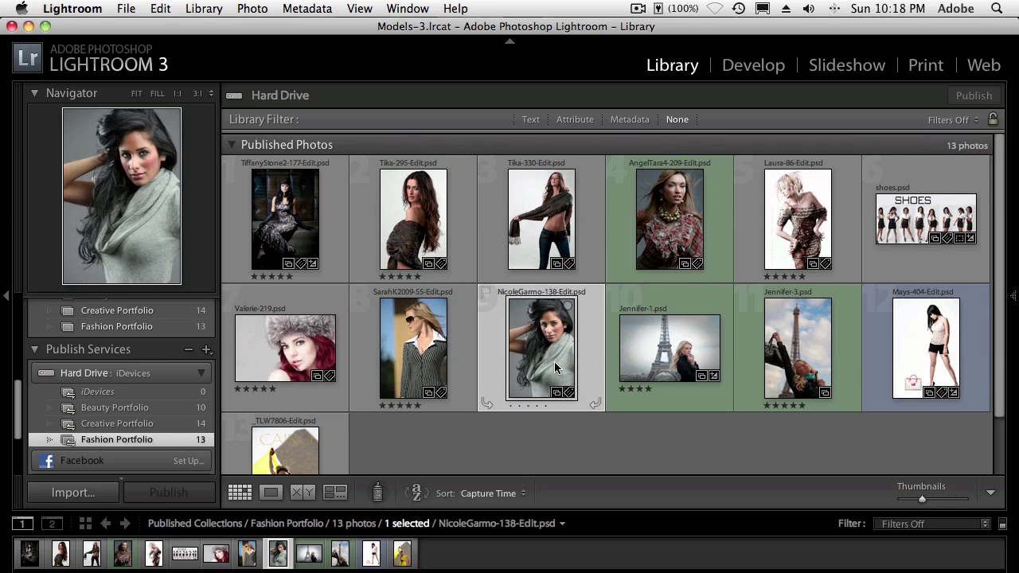
Step: In Develop, set Fill Light to 20, Exposure to +0.25 and Vibrance to +41
key("d")
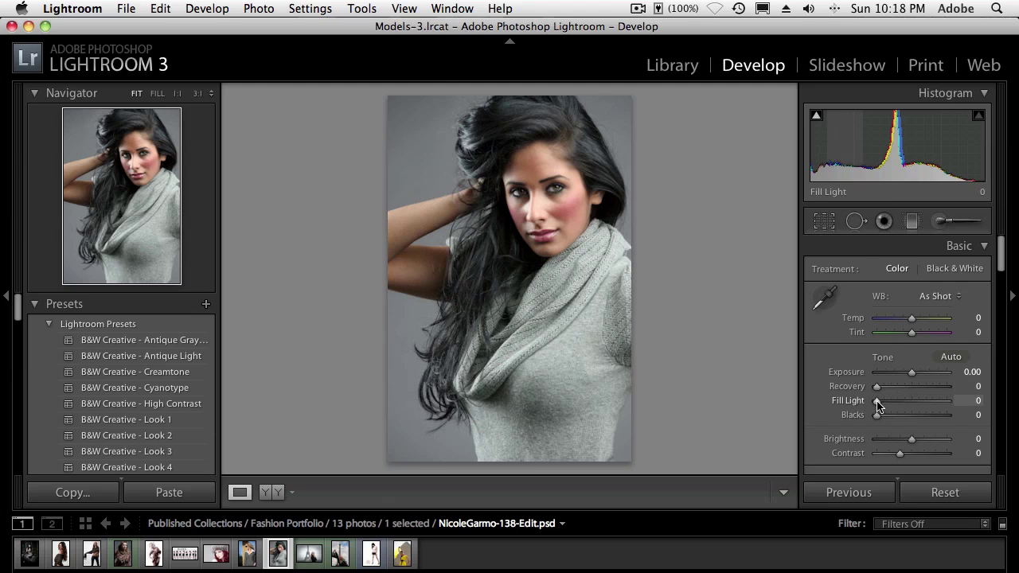
left_click_drag(877, 404, 893, 405)
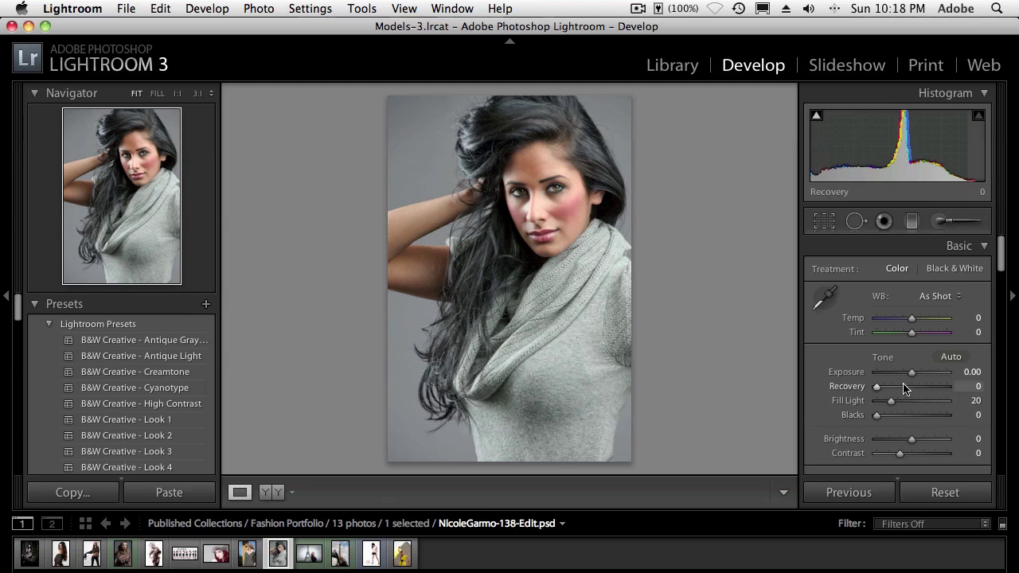
left_click_drag(912, 373, 915, 378)
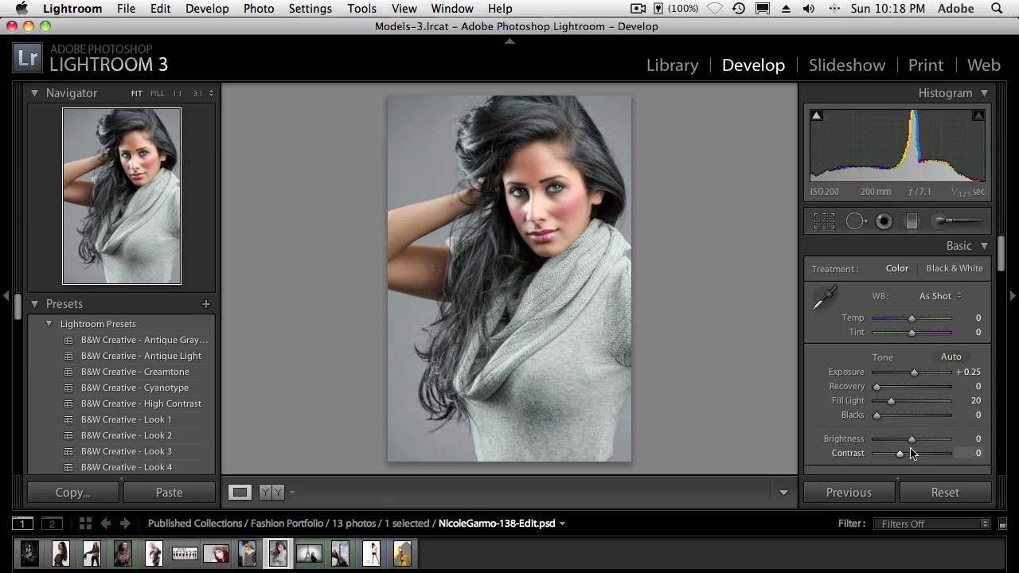
scroll(912, 436, "down", 5)
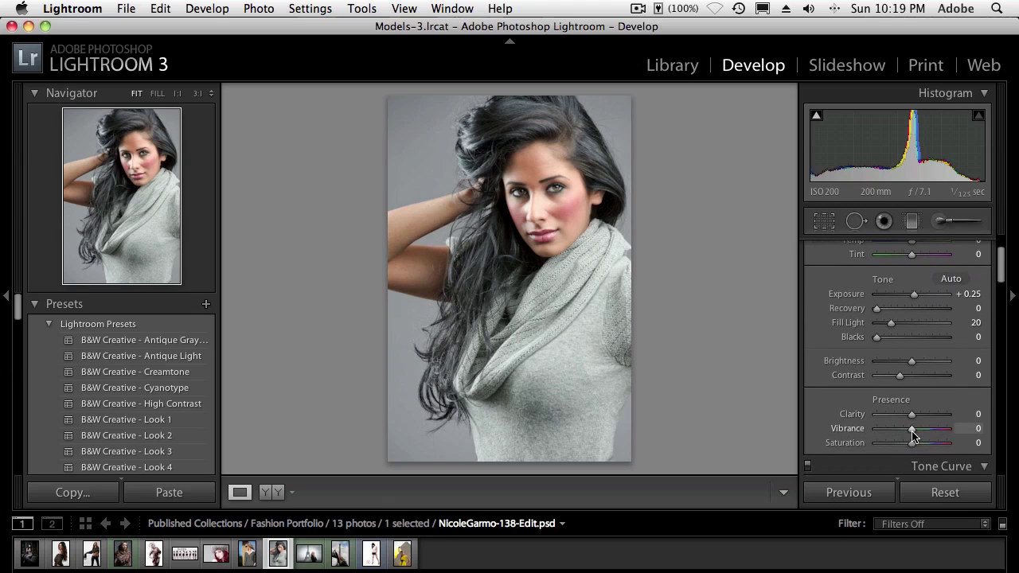
left_click_drag(911, 437, 922, 414)
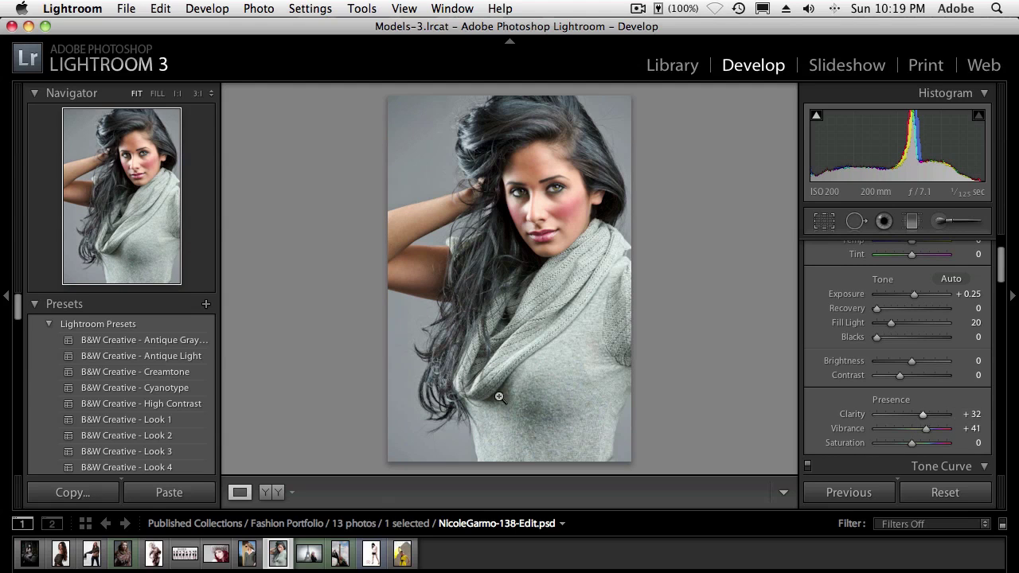
Step: Apply the Sharpening - Wide Edges (Faces) preset to the photo
scroll(83, 382, "down", 4)
scroll(85, 381, "down", 20)
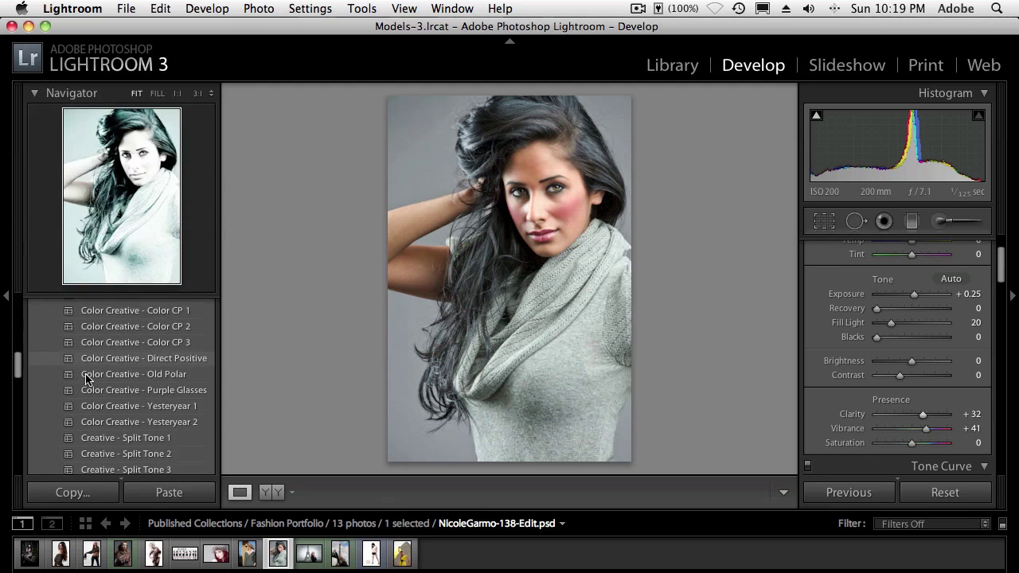
scroll(88, 379, "down", 9)
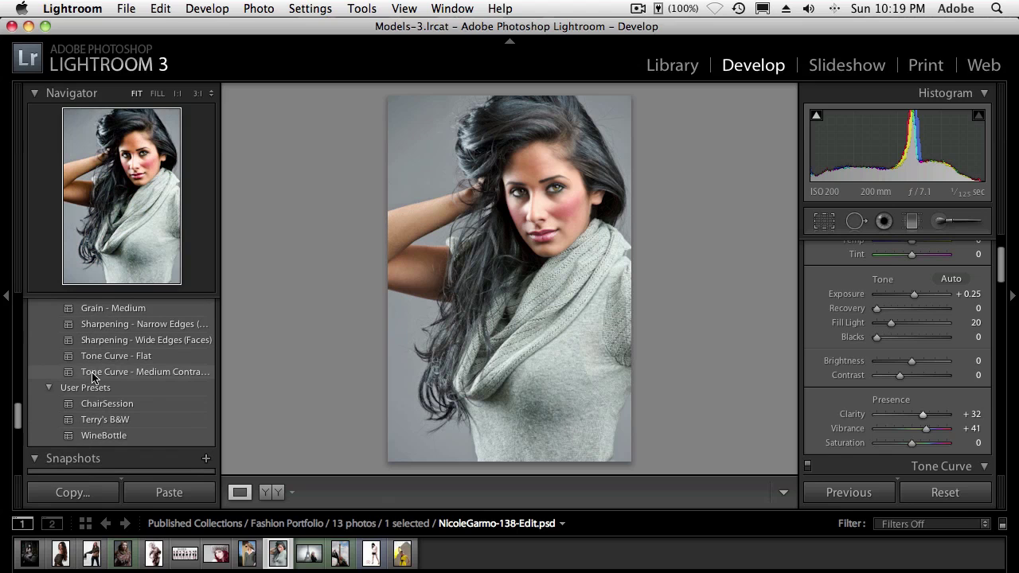
left_click(127, 341)
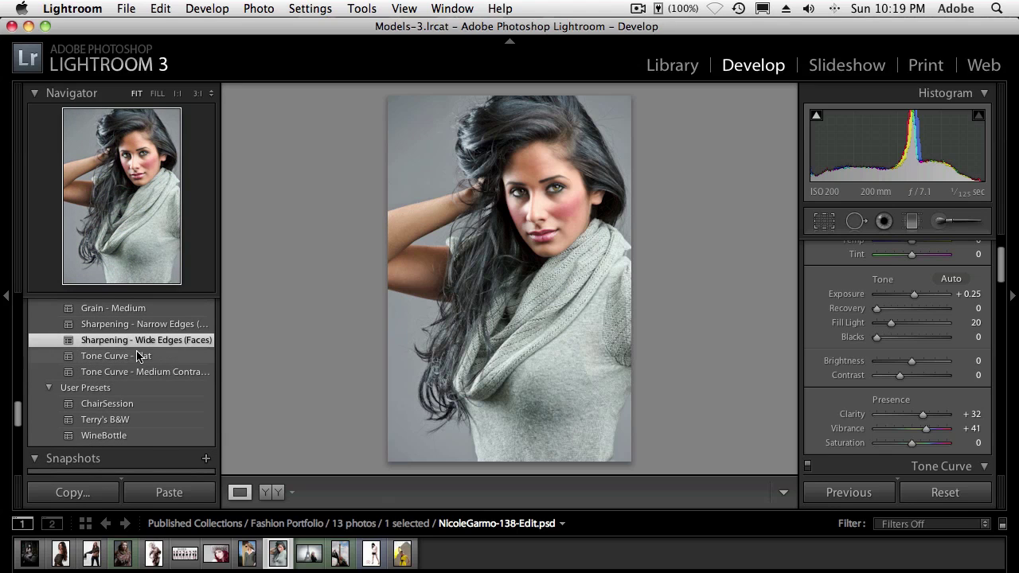
key("g")
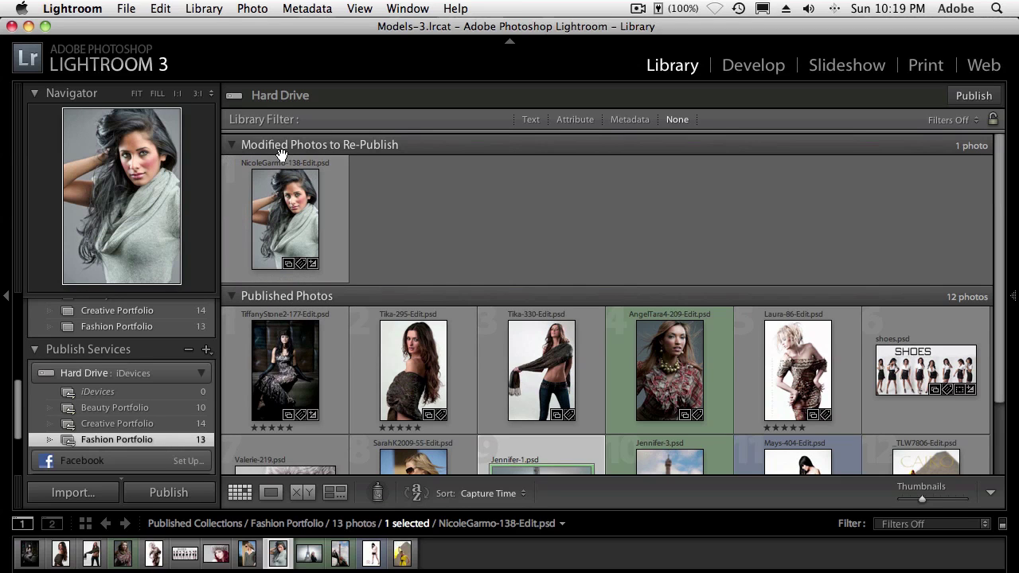
key("alt")
left_click(973, 95)
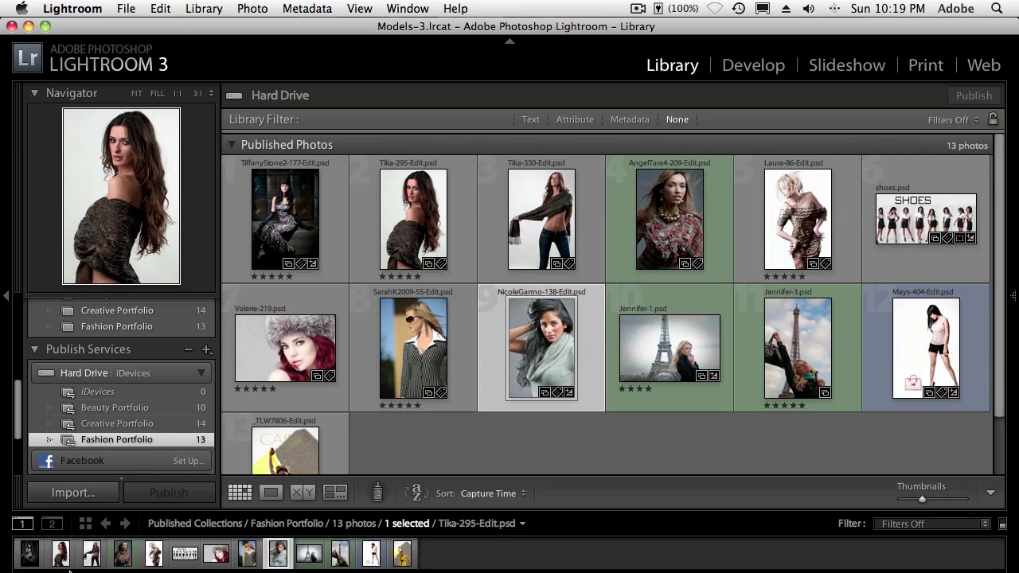
mouse_move(70, 570)
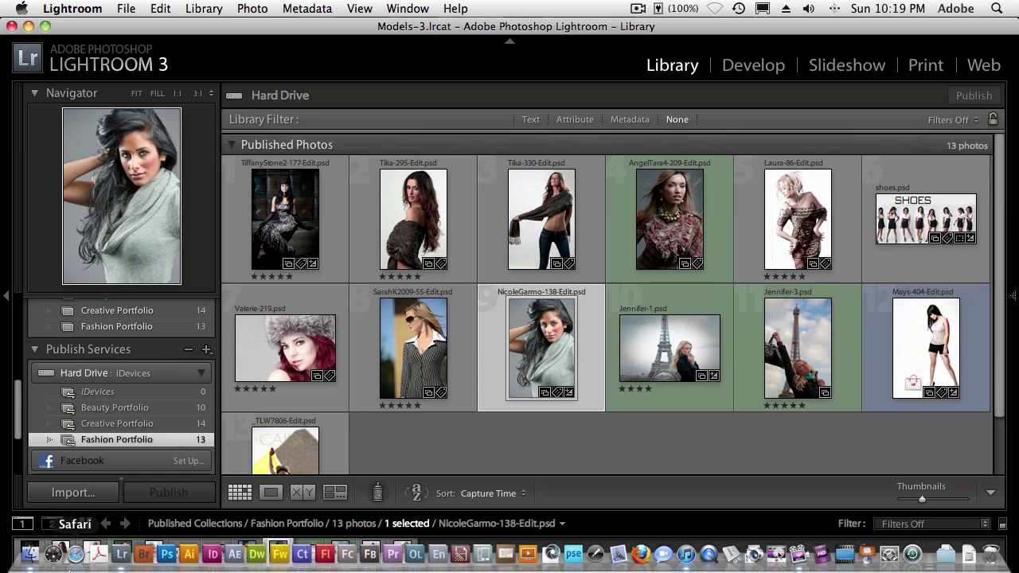
left_click(30, 557)
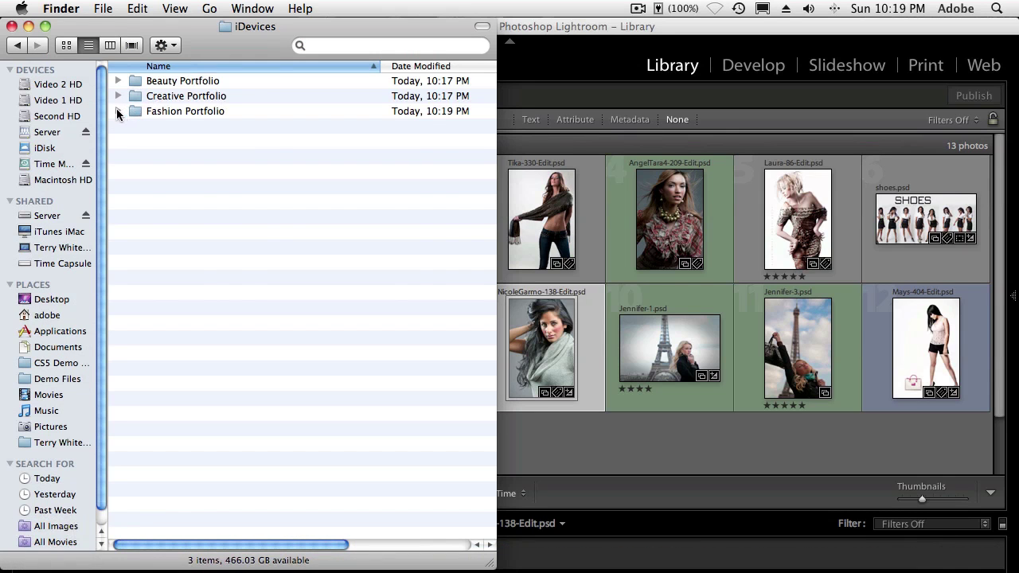
left_click(117, 112)
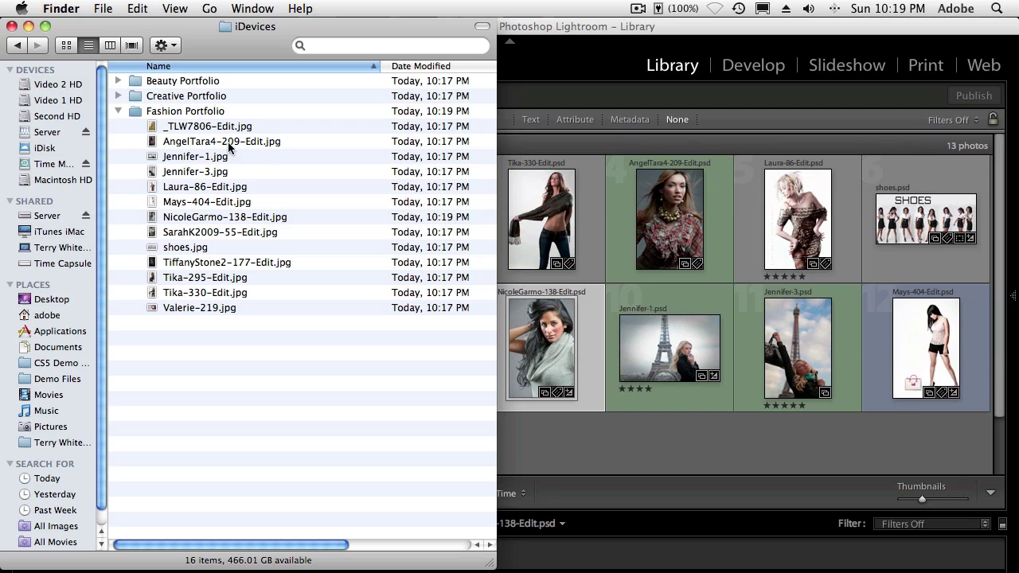
left_click(118, 112)
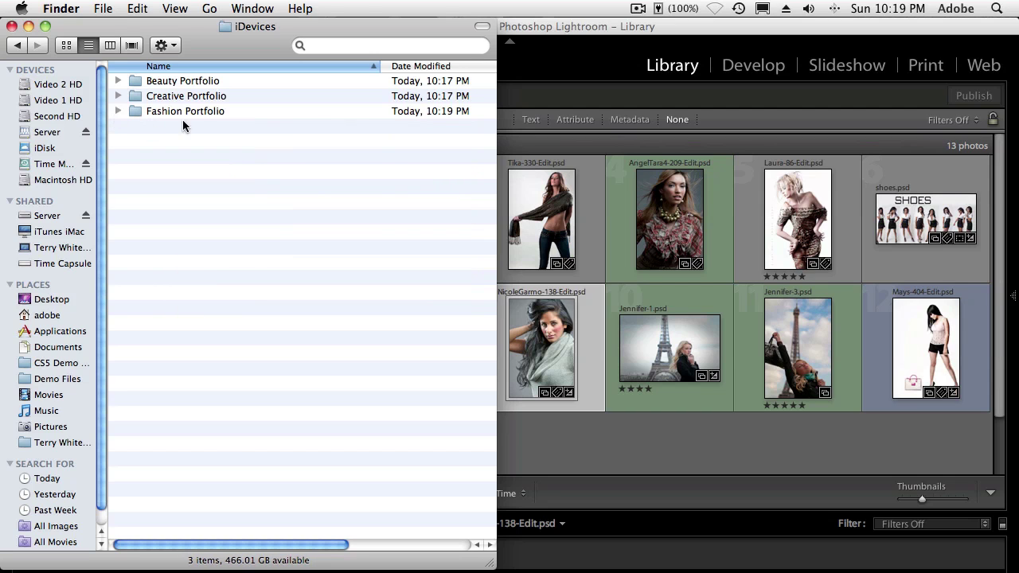
left_click(549, 27)
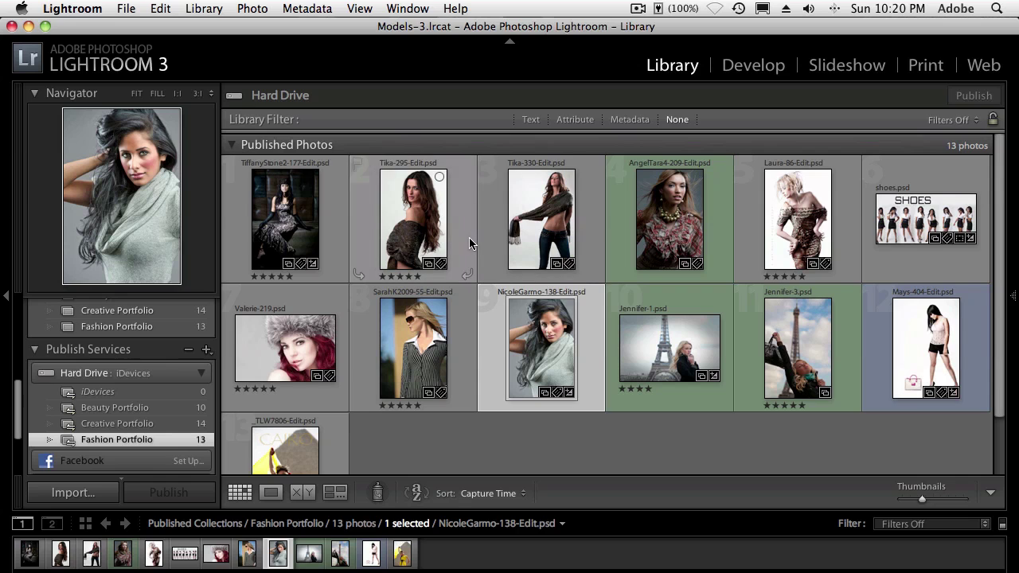
Step: Drag Aferdita-28-Edit from the Aferdita Edits collection onto Beauty Portfolio and publish it
scroll(136, 390, "down", 3)
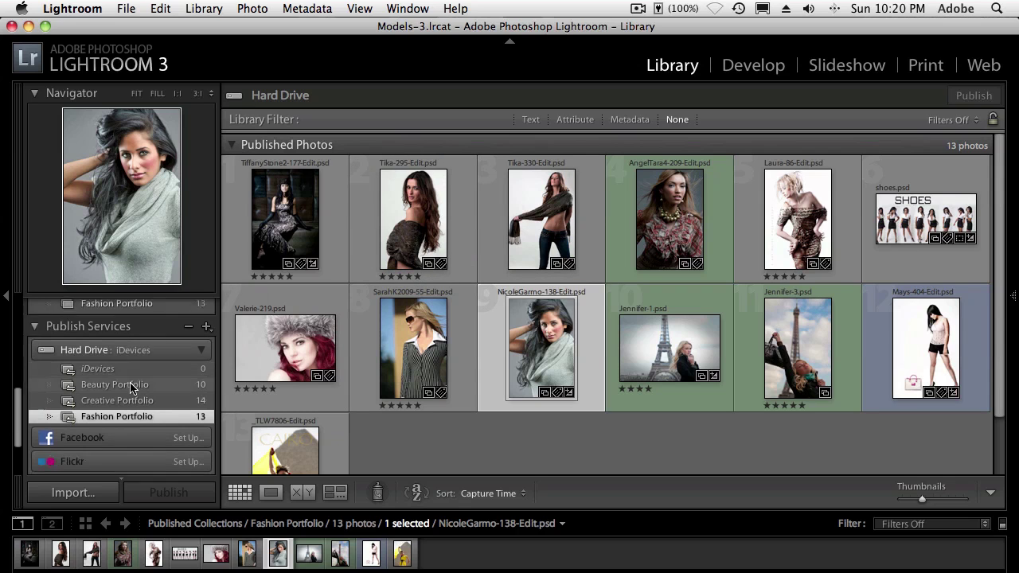
scroll(134, 384, "up", 5)
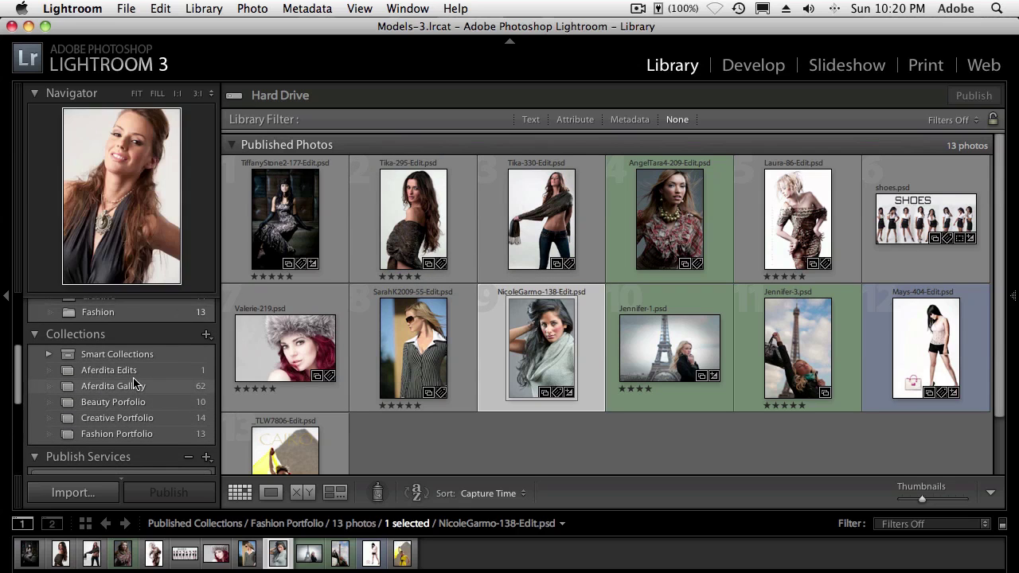
left_click(134, 372)
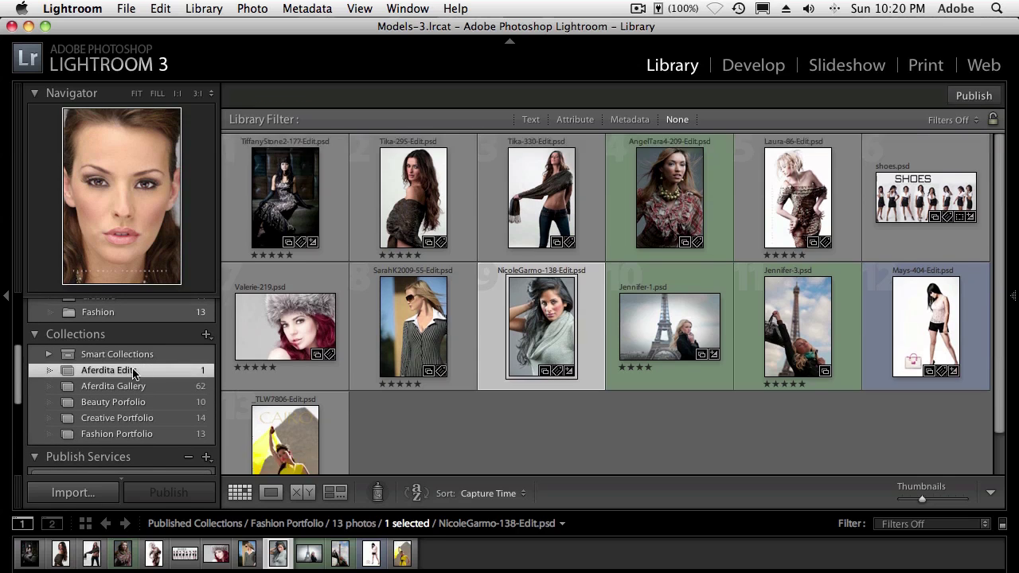
scroll(170, 394, "down", 2)
scroll(169, 395, "down", 2)
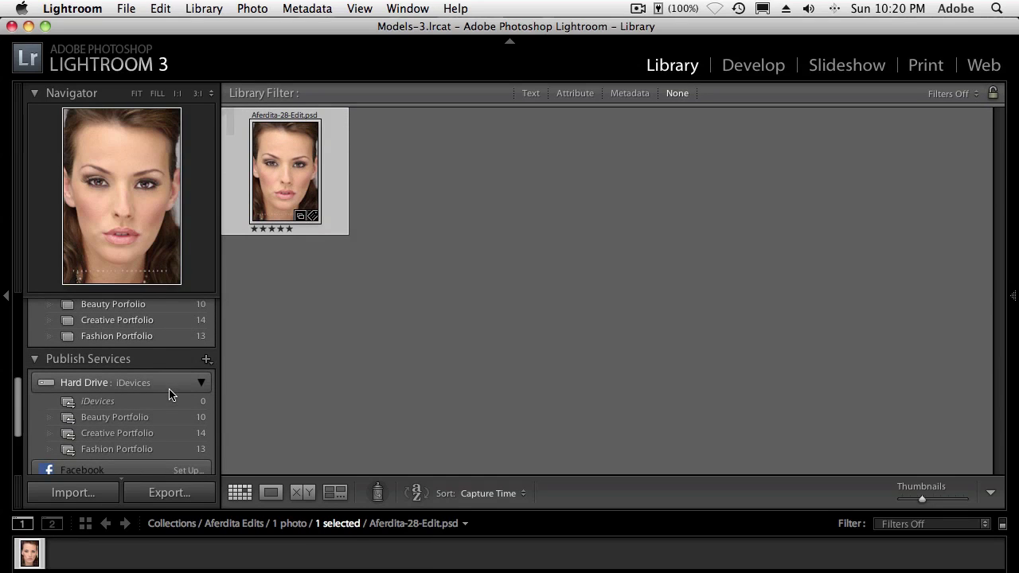
left_click_drag(294, 160, 183, 414)
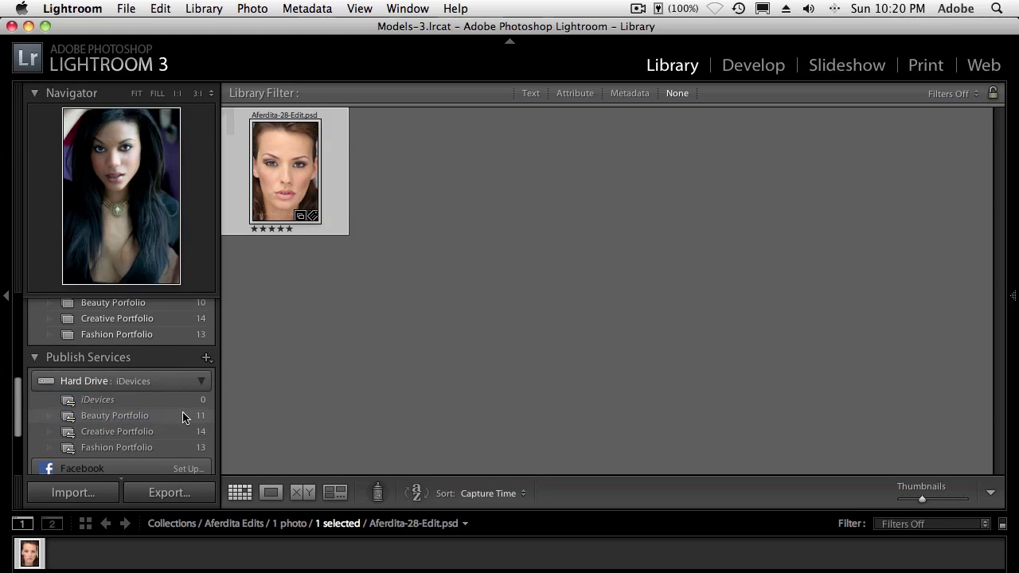
left_click(183, 416)
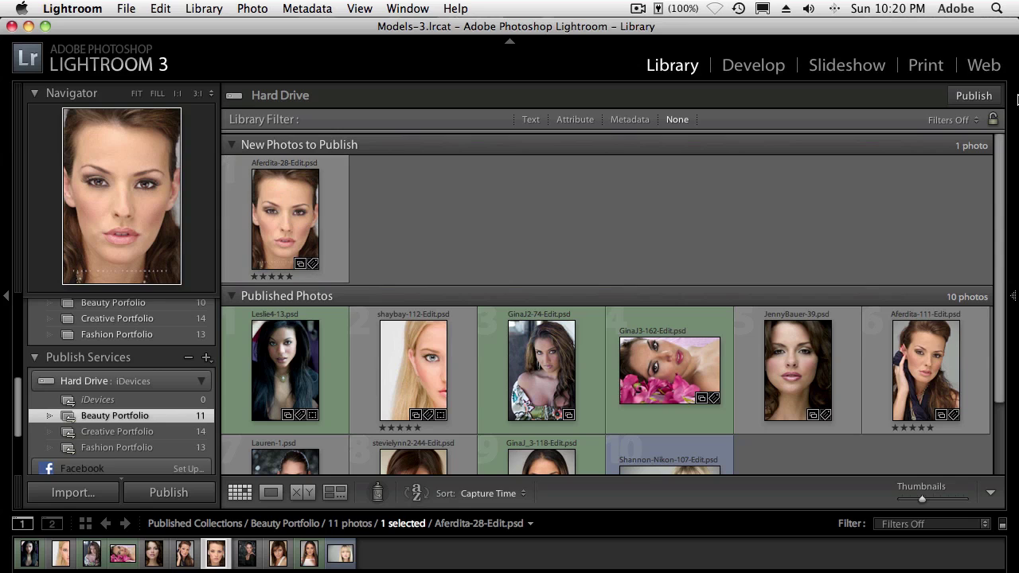
left_click(975, 97)
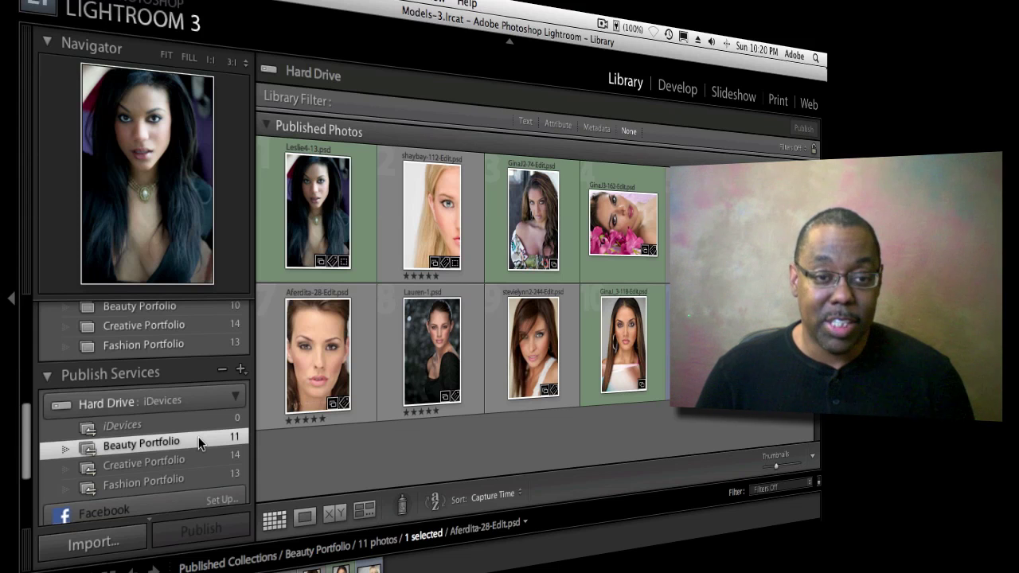
Step: Switch from Lightroom to iTunes, showing the device's Photos sync tab
key("super+Tab")
key("super+Tab")
key("super+Tab")
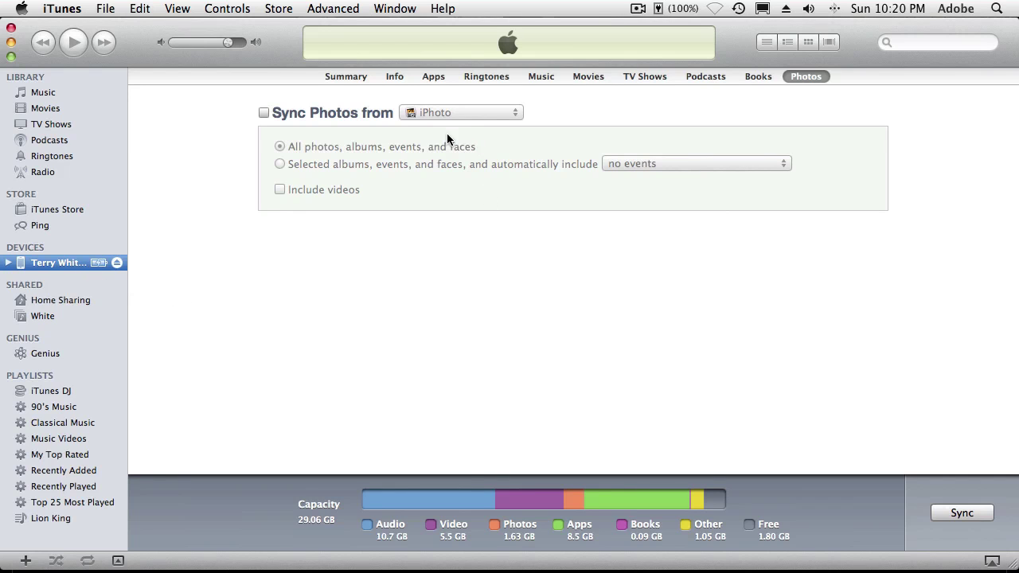
Step: Enable Sync Photos in iTunes from the iDevices folder, covering all folders with 38 photos
left_click(323, 113)
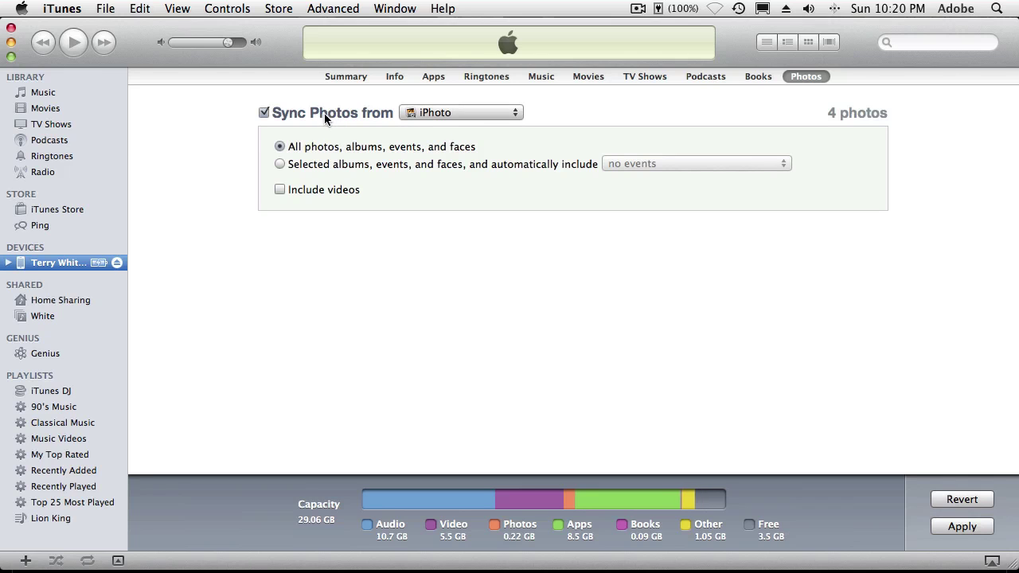
left_click(456, 112)
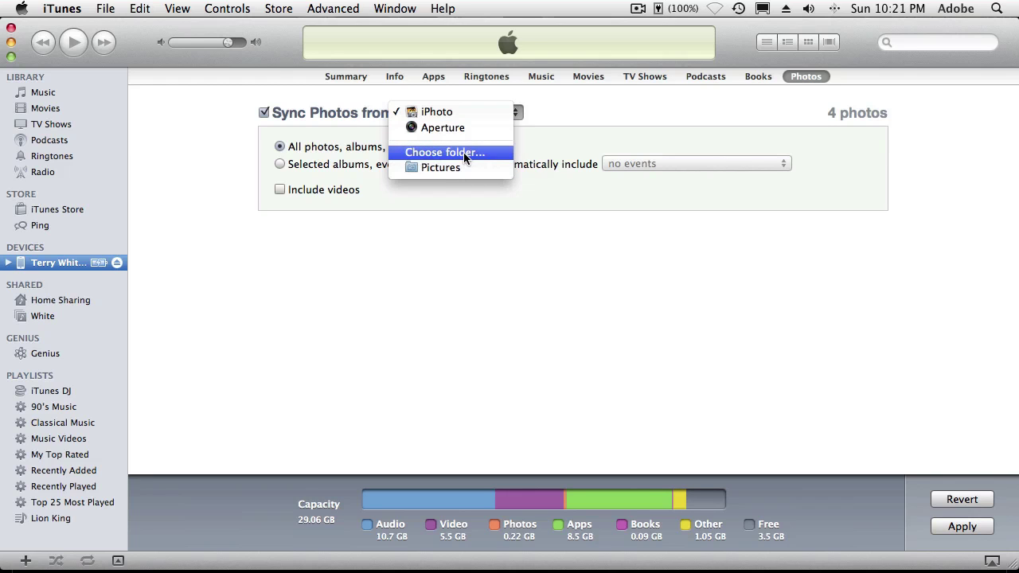
left_click(463, 152)
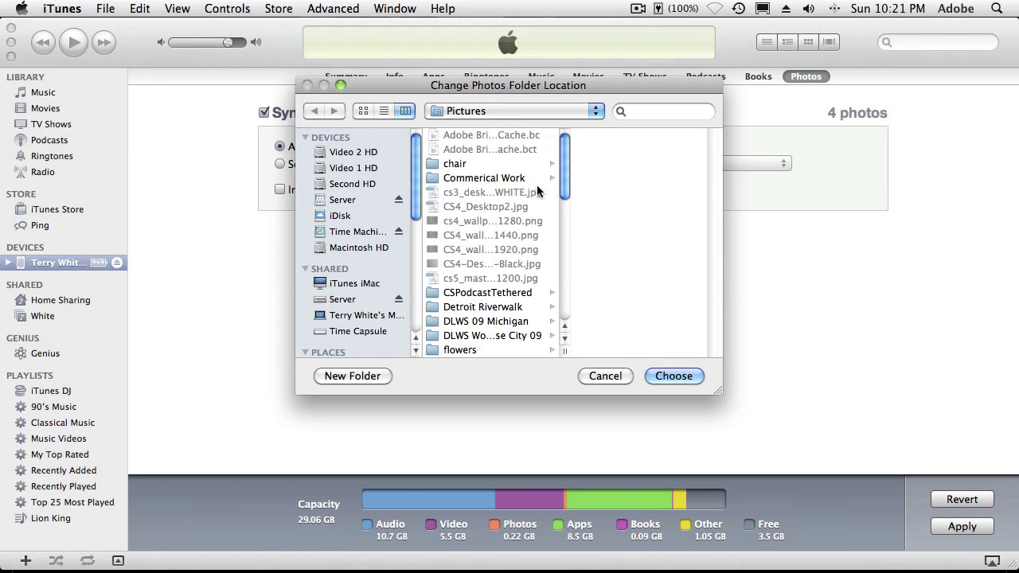
left_click_drag(562, 181, 561, 227)
left_click(484, 250)
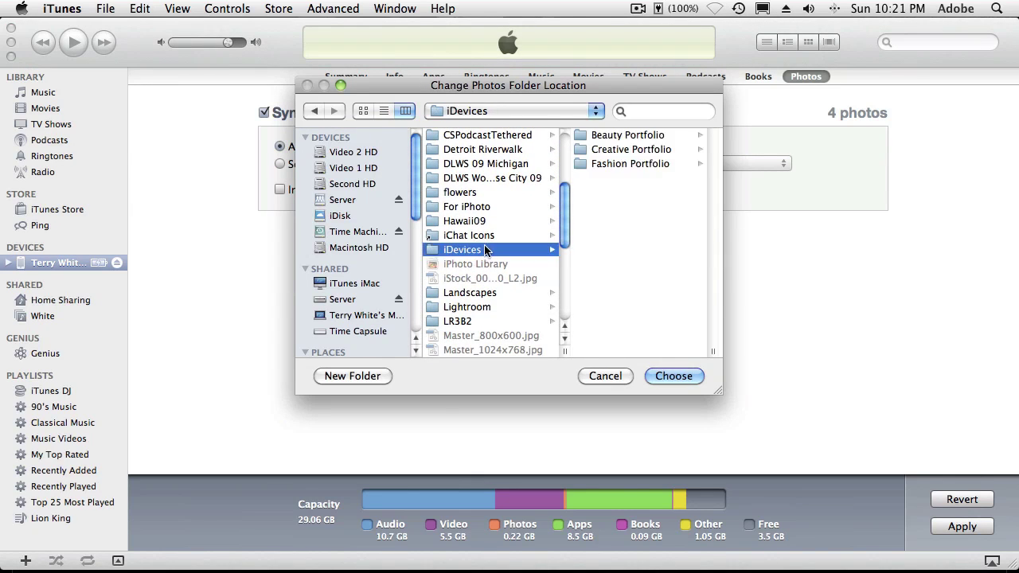
left_click(659, 377)
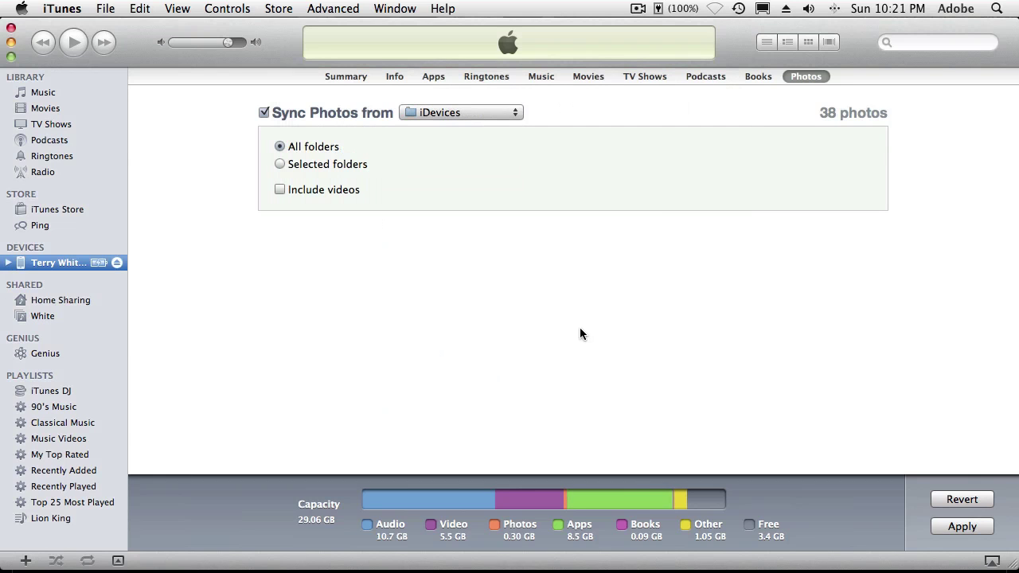